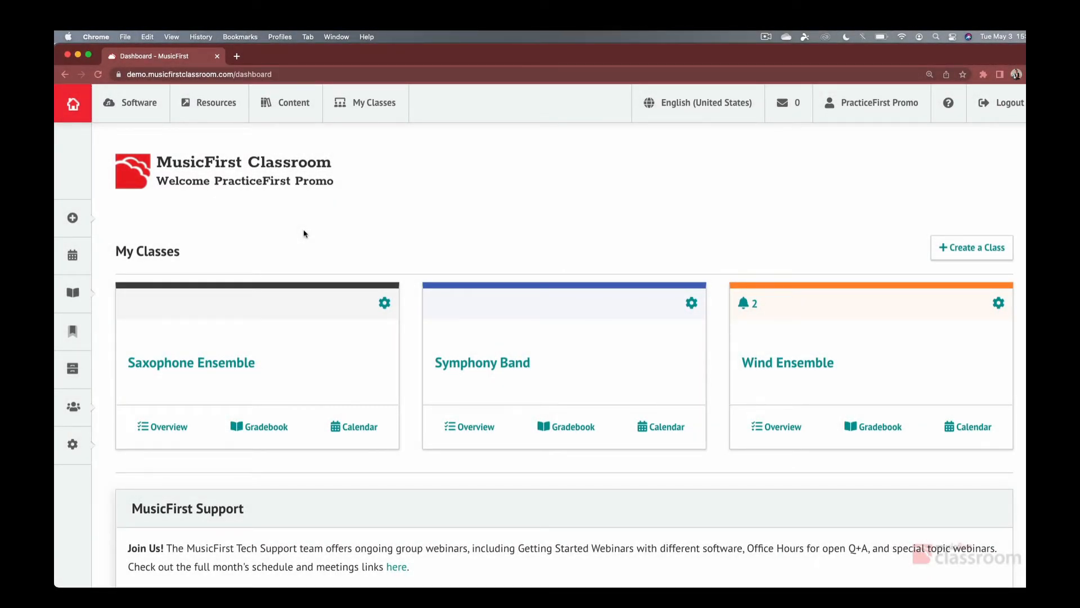
Launch Newzik from the MusicFirst Classroom software collection.
click(159, 114)
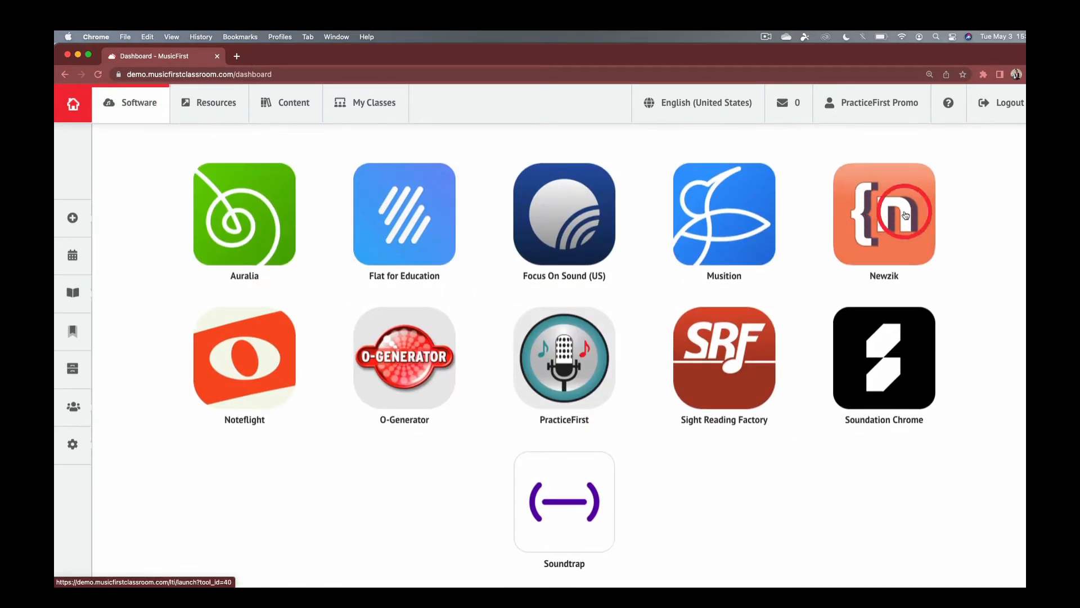
click(874, 225)
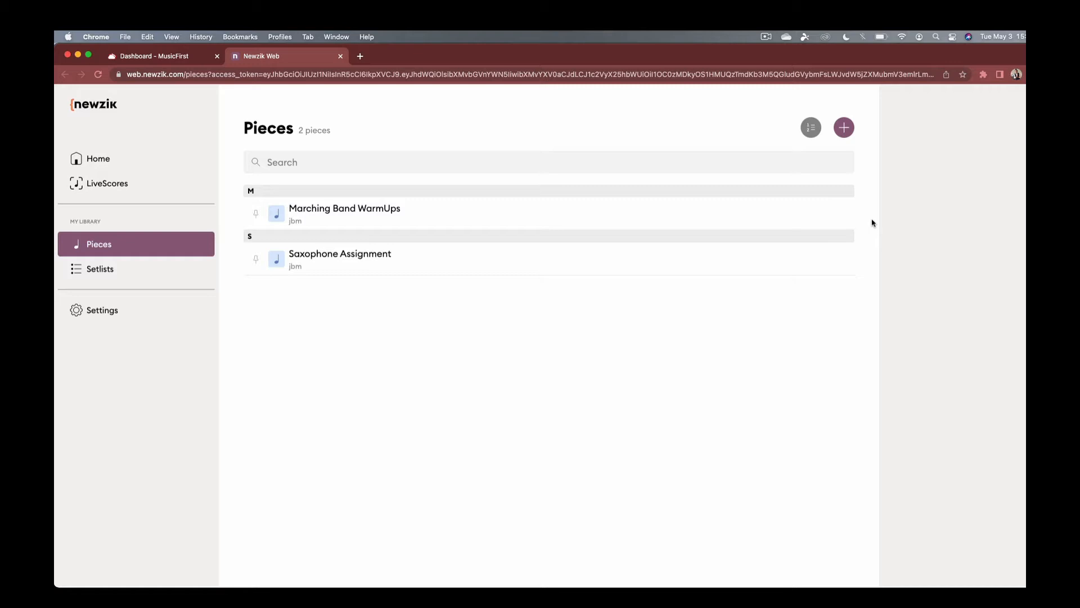
click(873, 223)
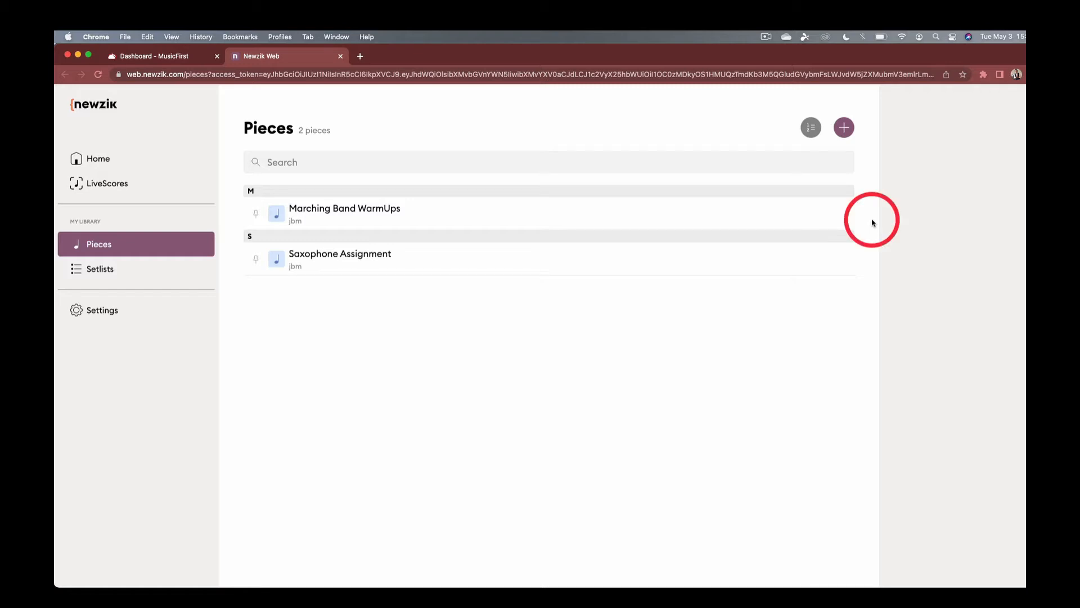
Upload Choir Warmup.pdf as a new piece with the composer set to jbm.
click(849, 128)
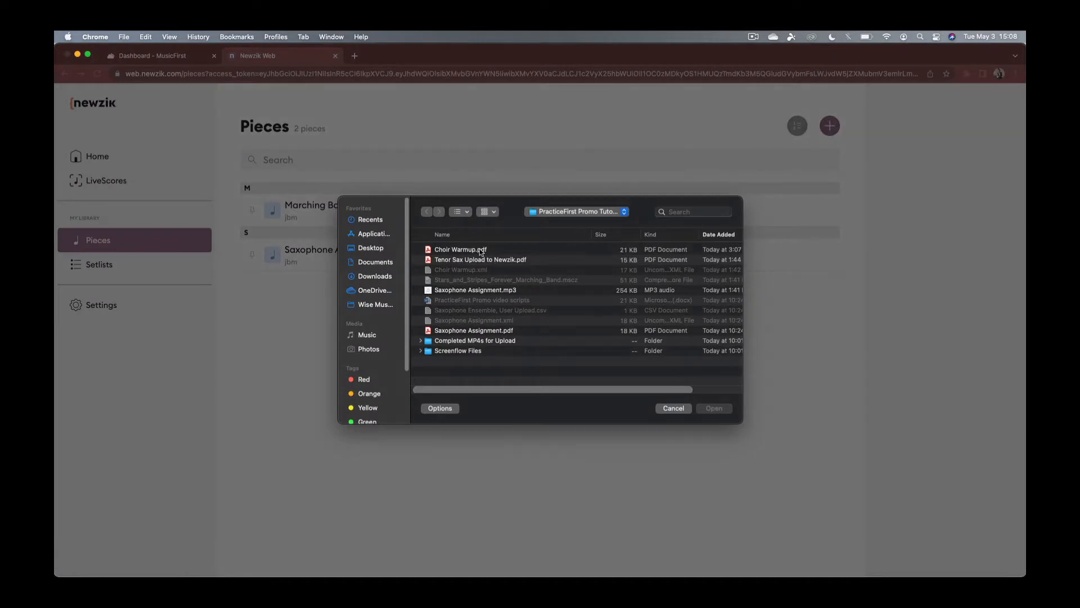
click(481, 252)
click(723, 410)
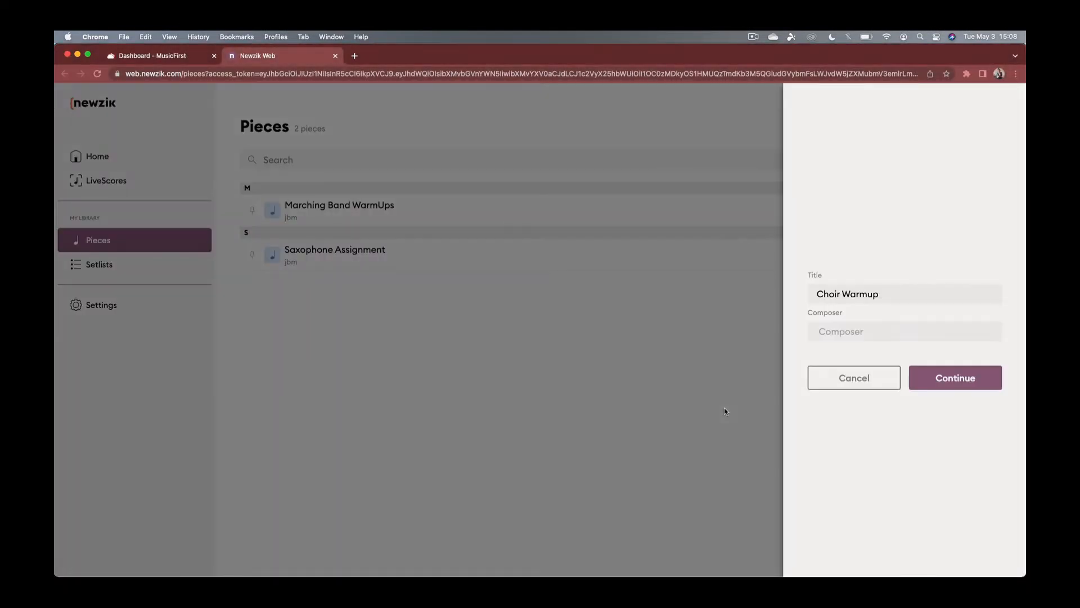
click(814, 335)
text(jbm)
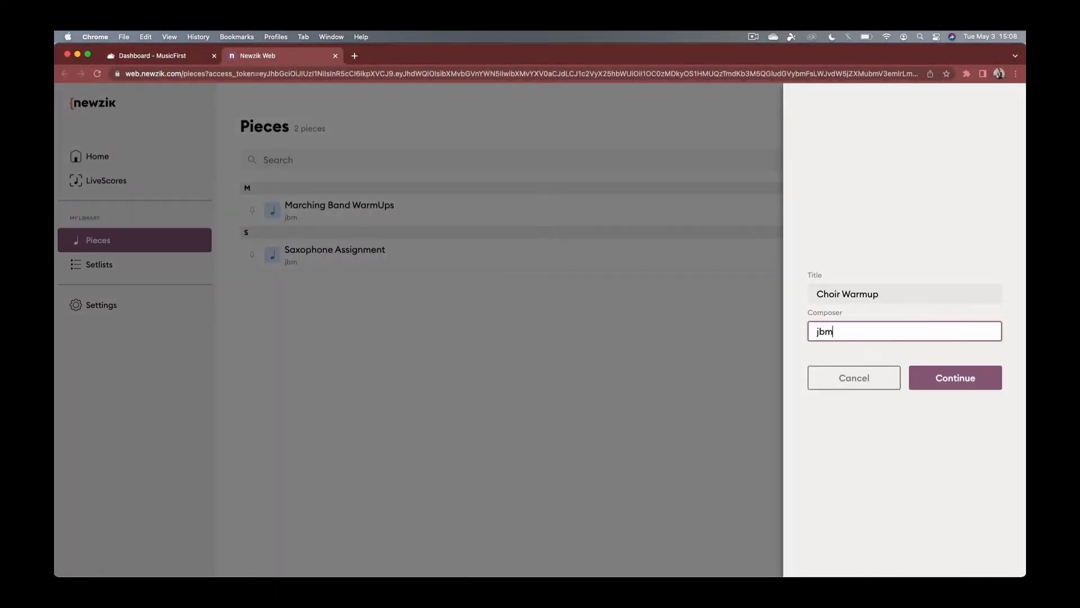
click(961, 382)
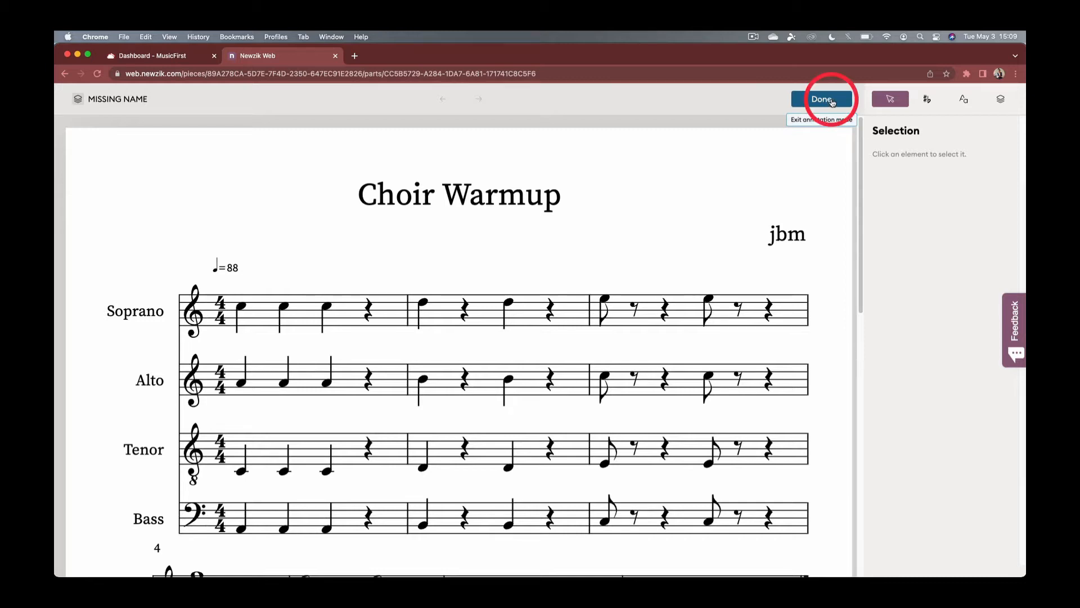
Add an orange-red text annotation reading "Make sure this note is a true 8th" below the Soprano staff in the third measure.
click(926, 100)
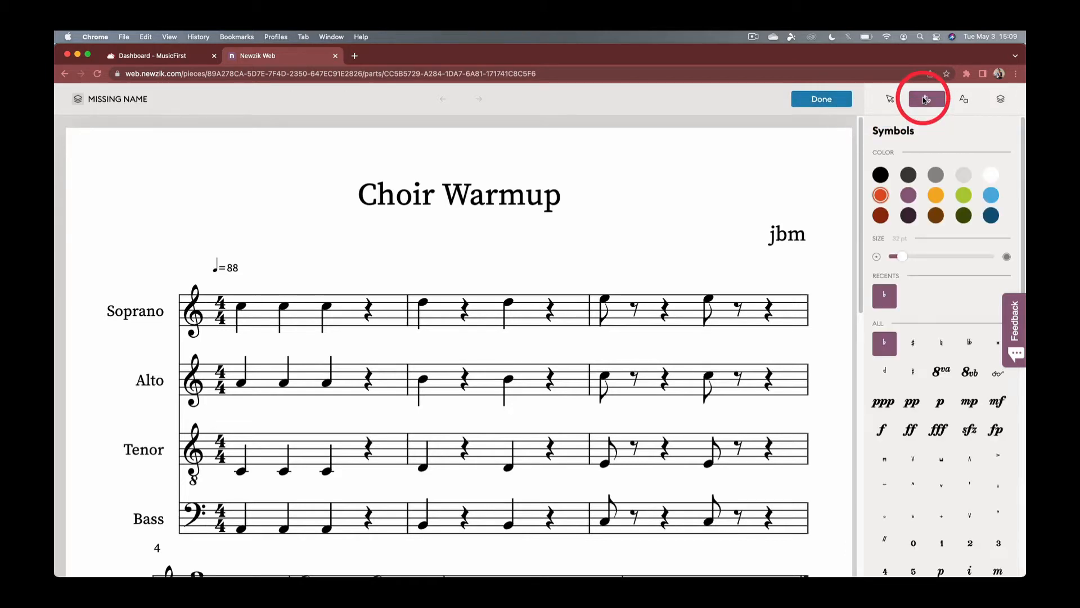
click(955, 96)
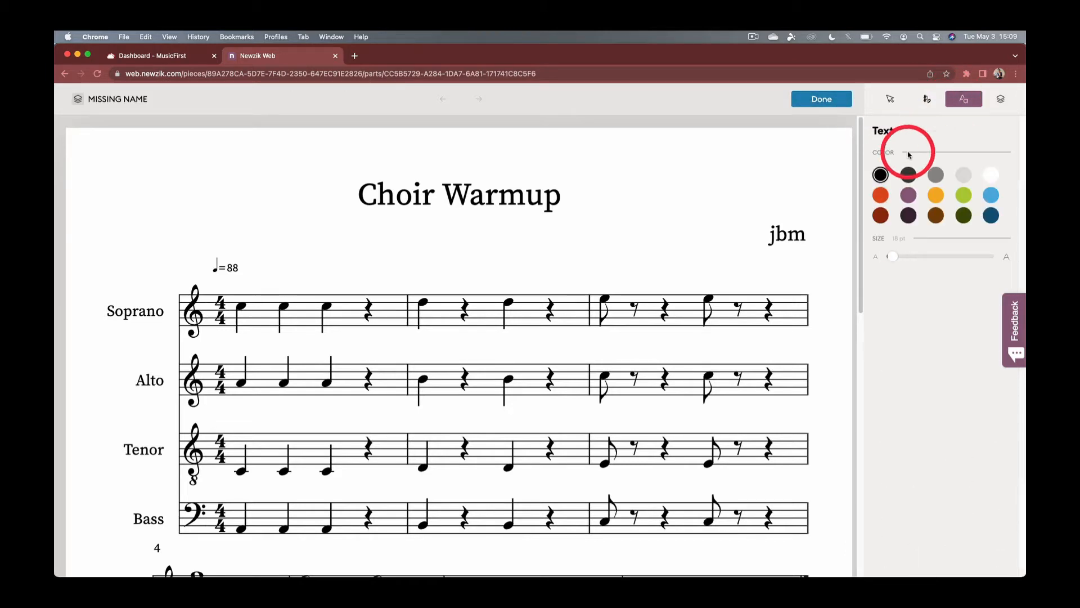
click(880, 196)
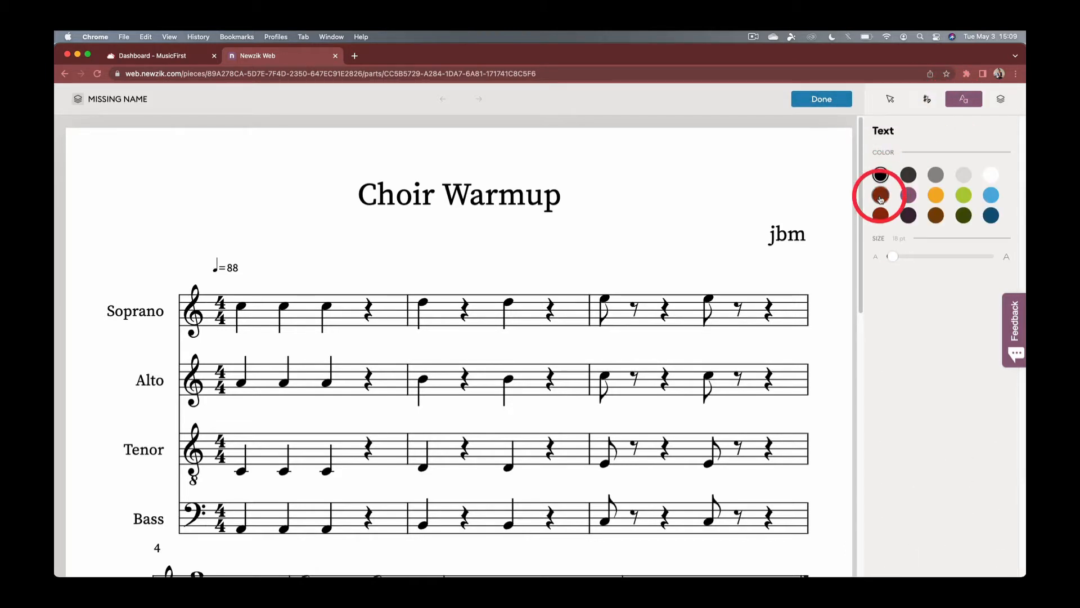
click(703, 341)
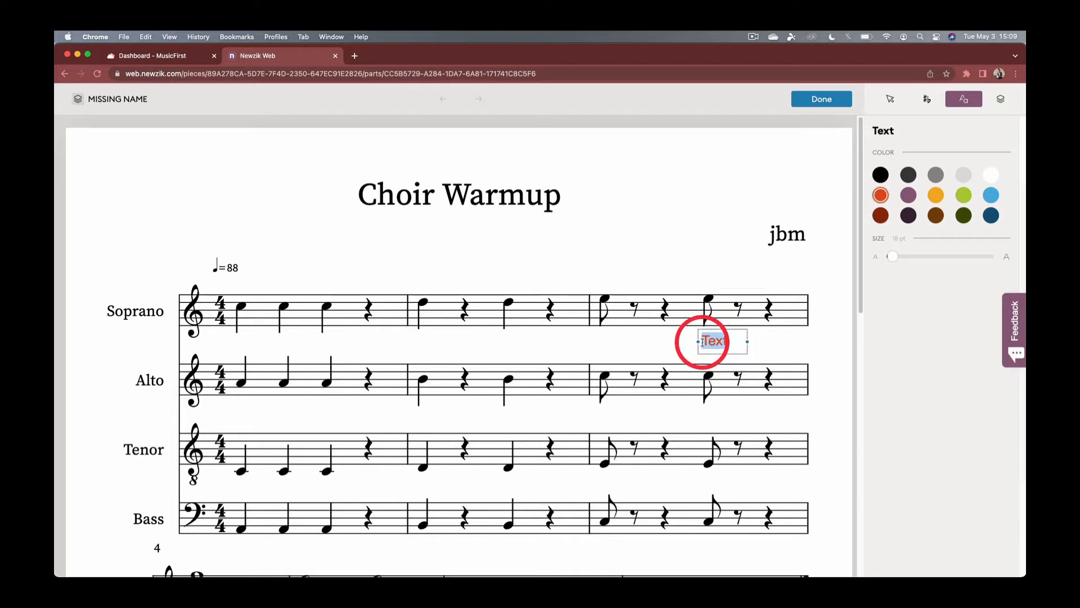
text(Make sure)
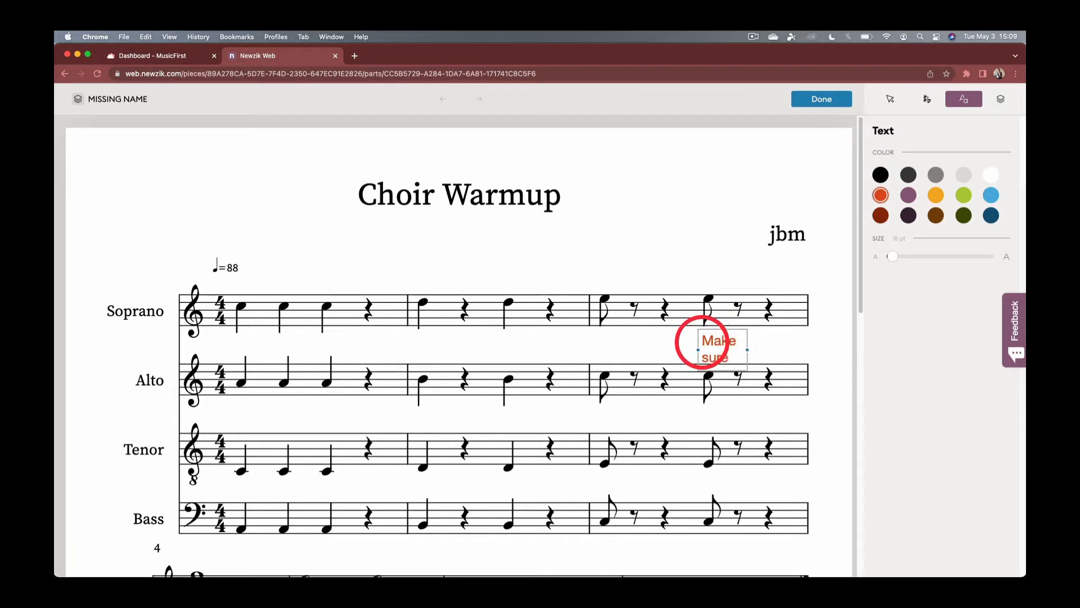
text( this note is)
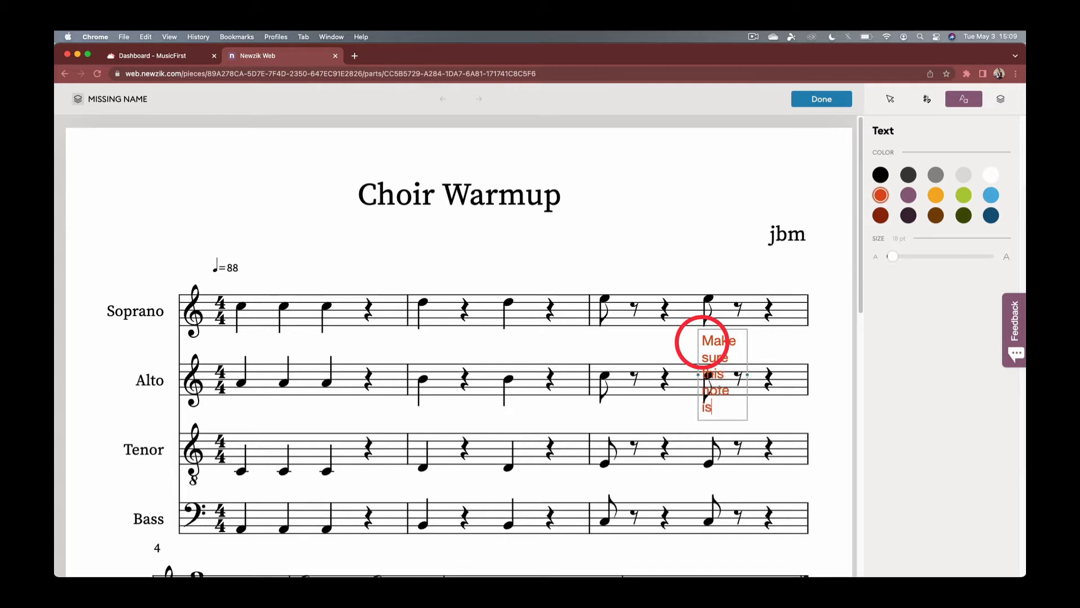
text( a true 8th)
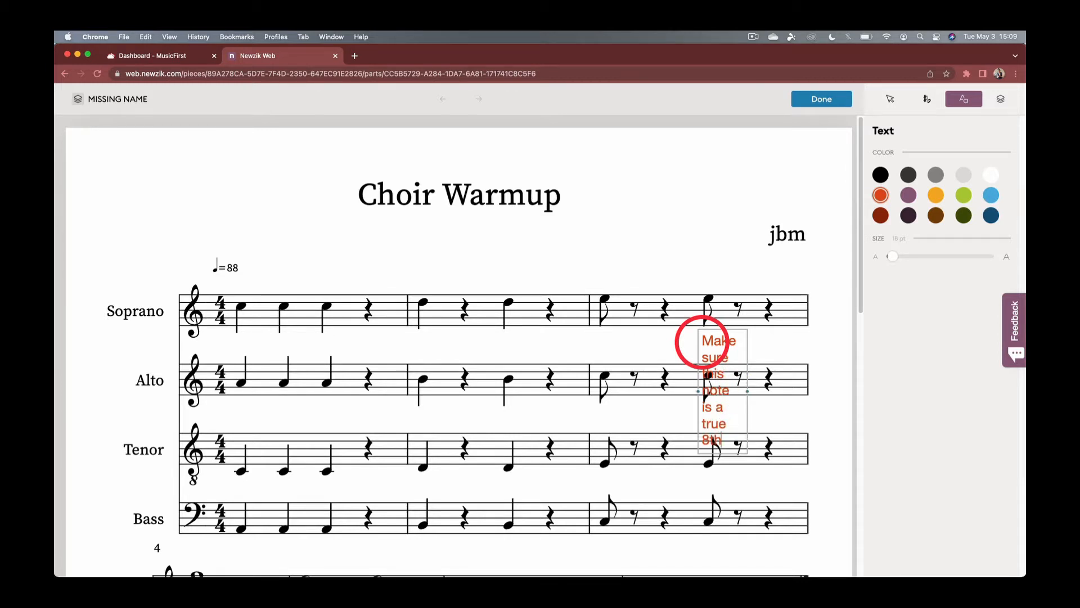
Widen the text annotation so it fits on two lines between the Soprano and Alto staves.
click(671, 327)
drag(698, 390, 660, 351)
click(791, 345)
Examine the music symbols available for annotating the score.
click(921, 102)
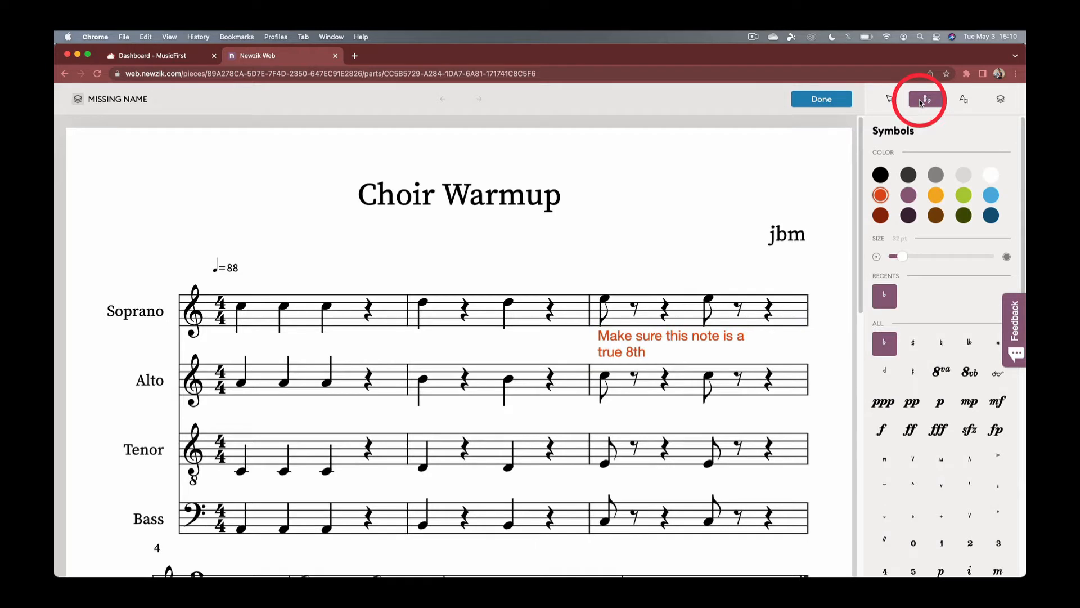
click(914, 339)
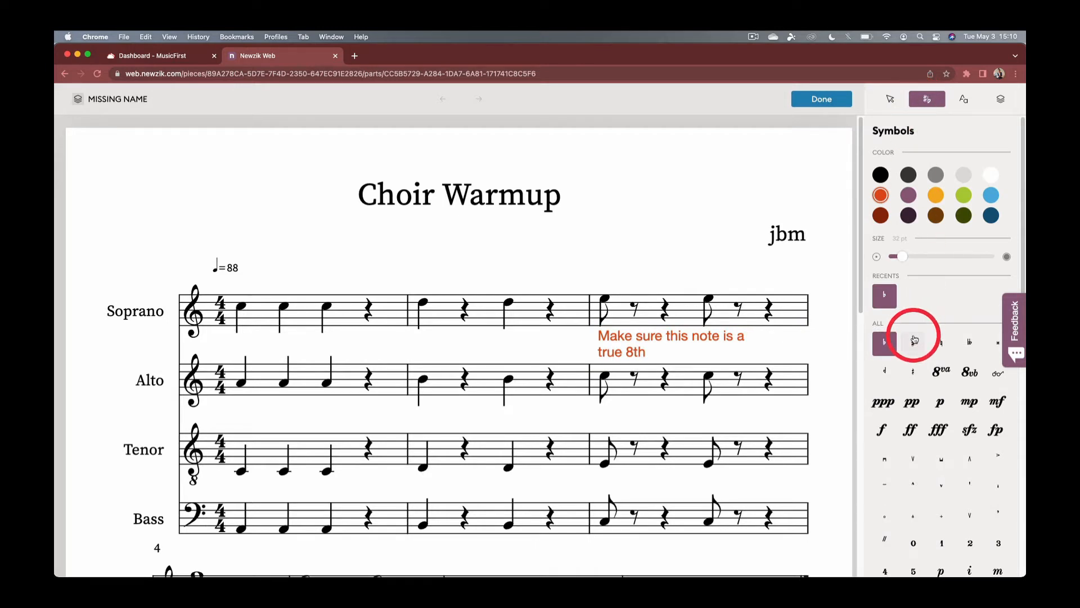
drag(914, 339, 920, 358)
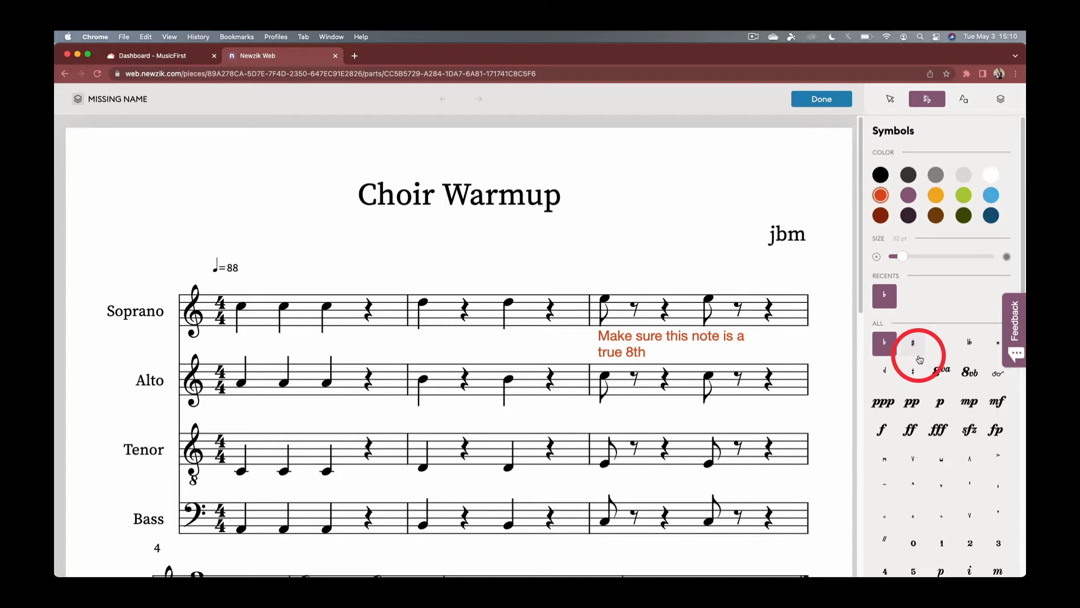
drag(919, 359, 957, 403)
scroll(957, 403, down, 3)
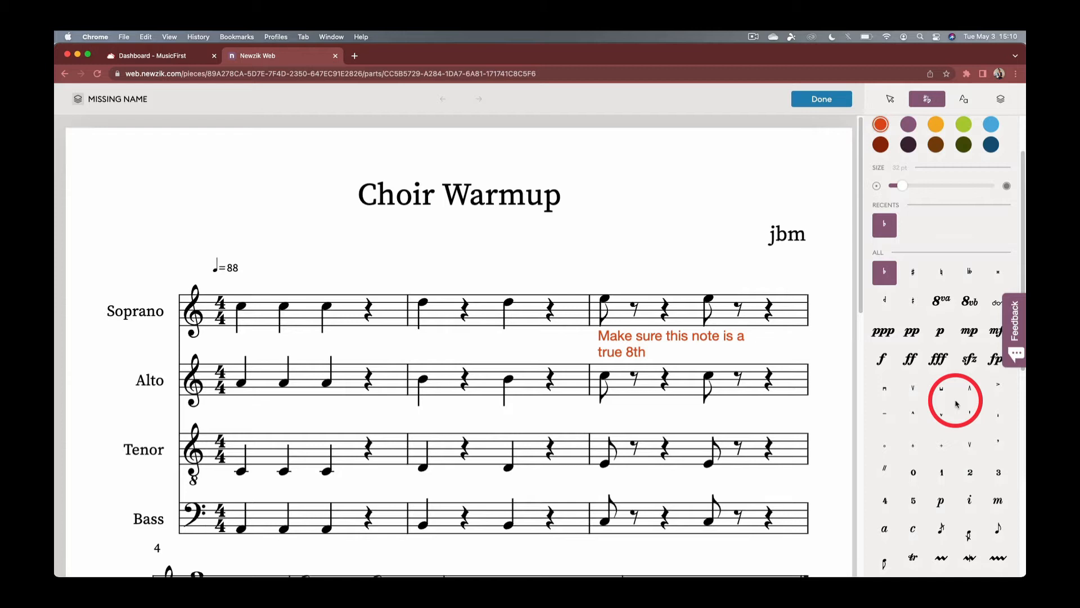
Finish annotating the score and start converting the Choir Warmup part into a LiveScore.
click(829, 99)
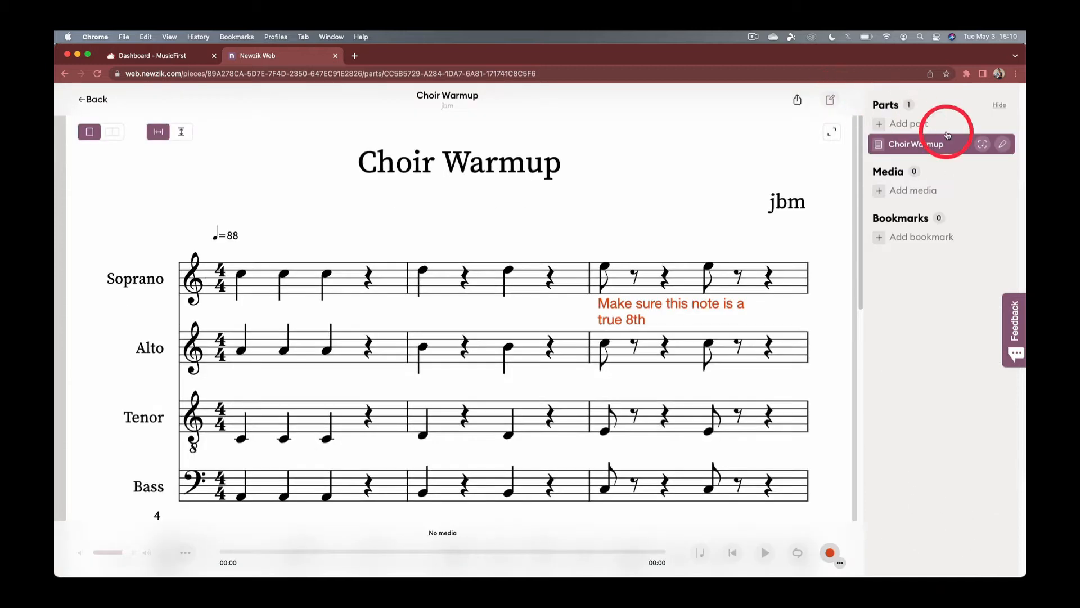
click(982, 150)
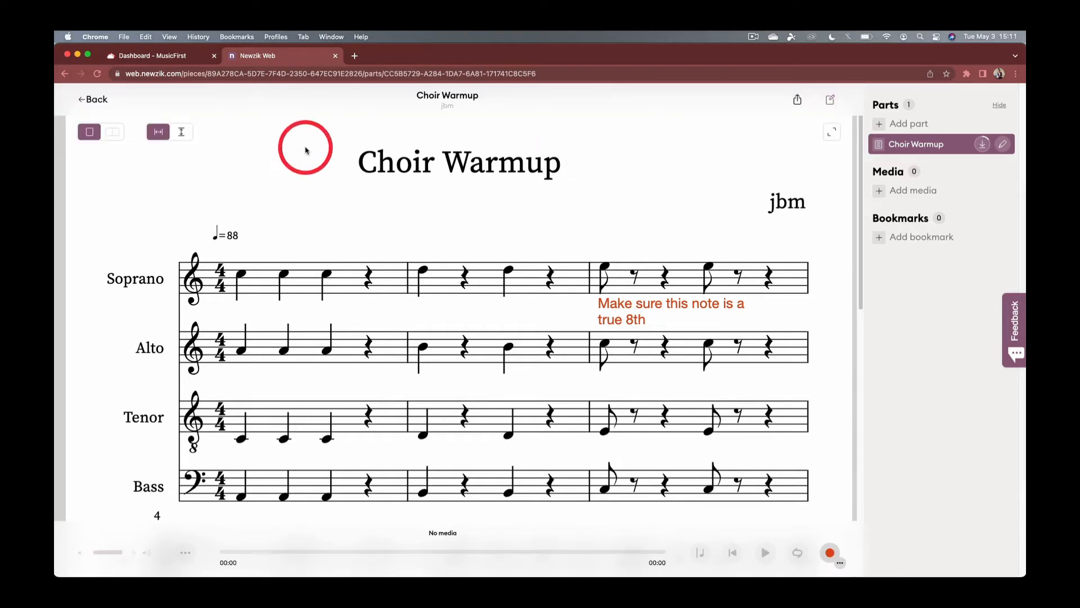
Return to the MusicFirst dashboard and launch Newzik again from the software collection.
click(203, 56)
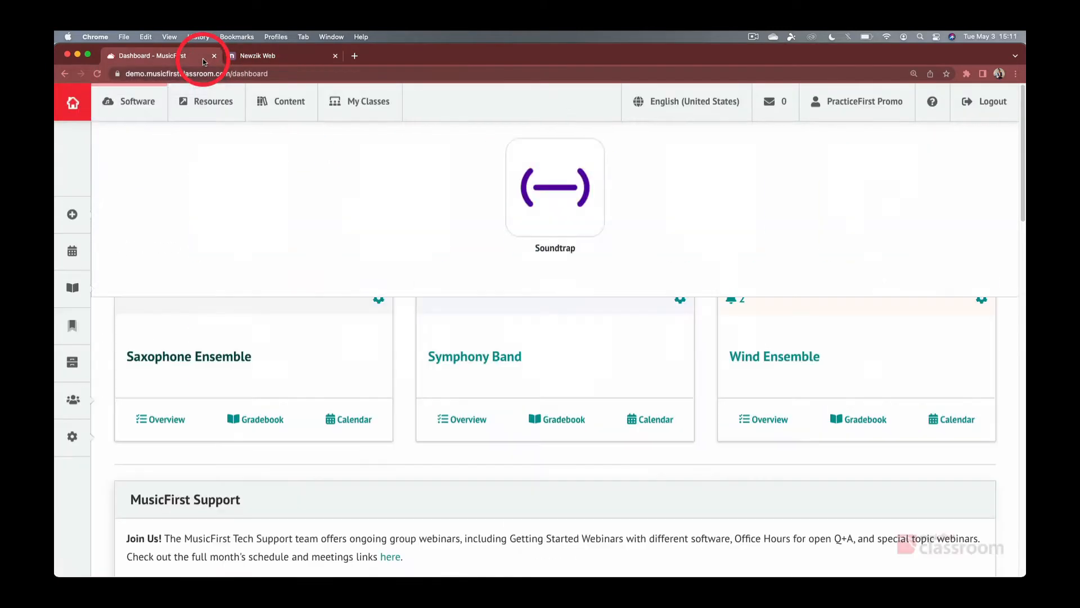
click(135, 105)
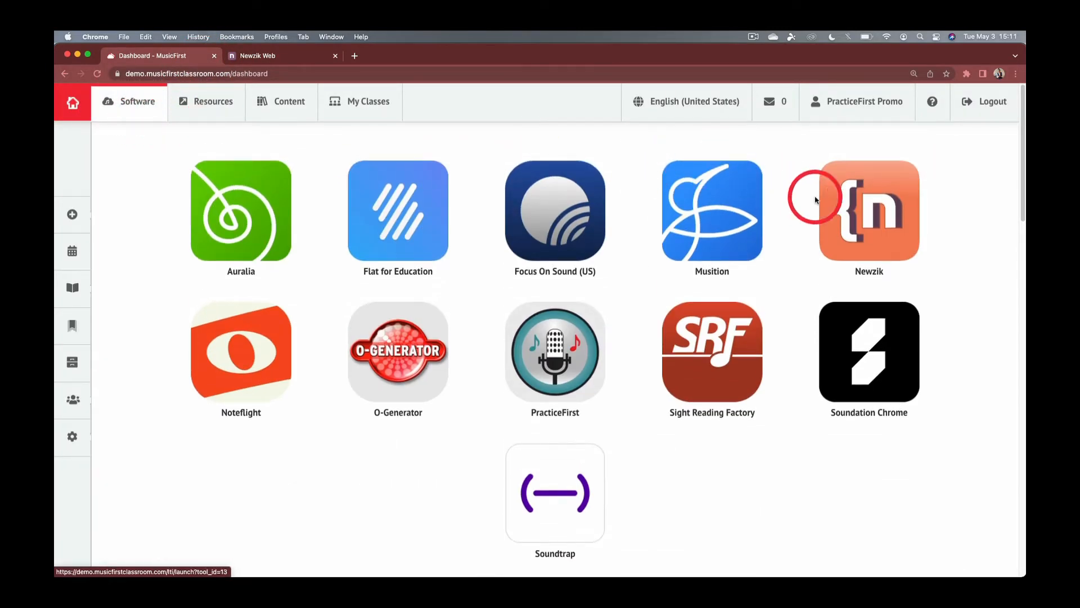
click(844, 209)
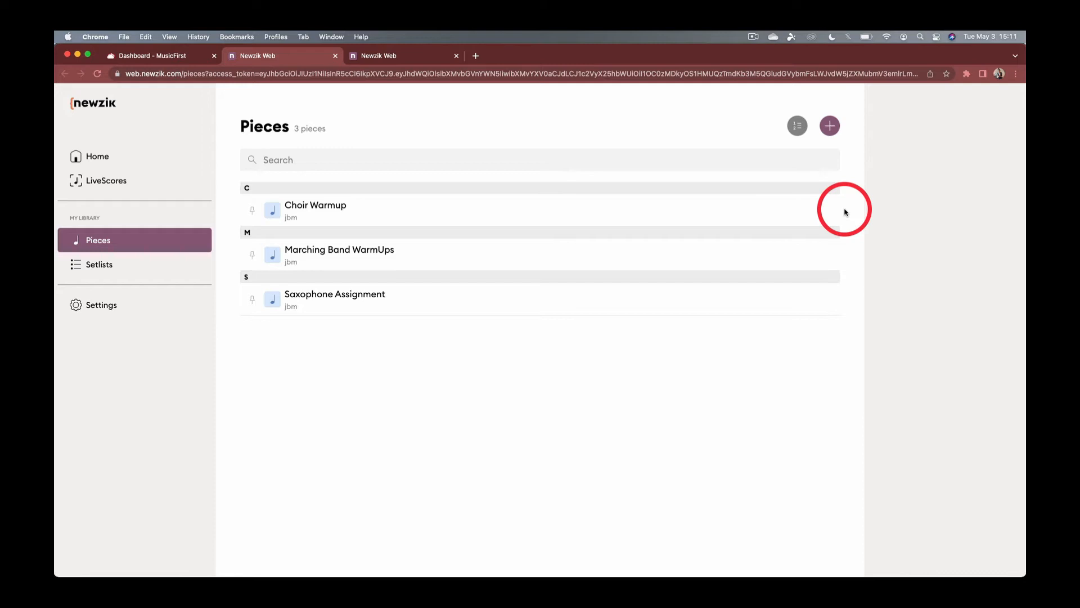
Upload Tenor Sax Upload to Newzik.pdf as a new piece with the composer set to jbm.
click(827, 127)
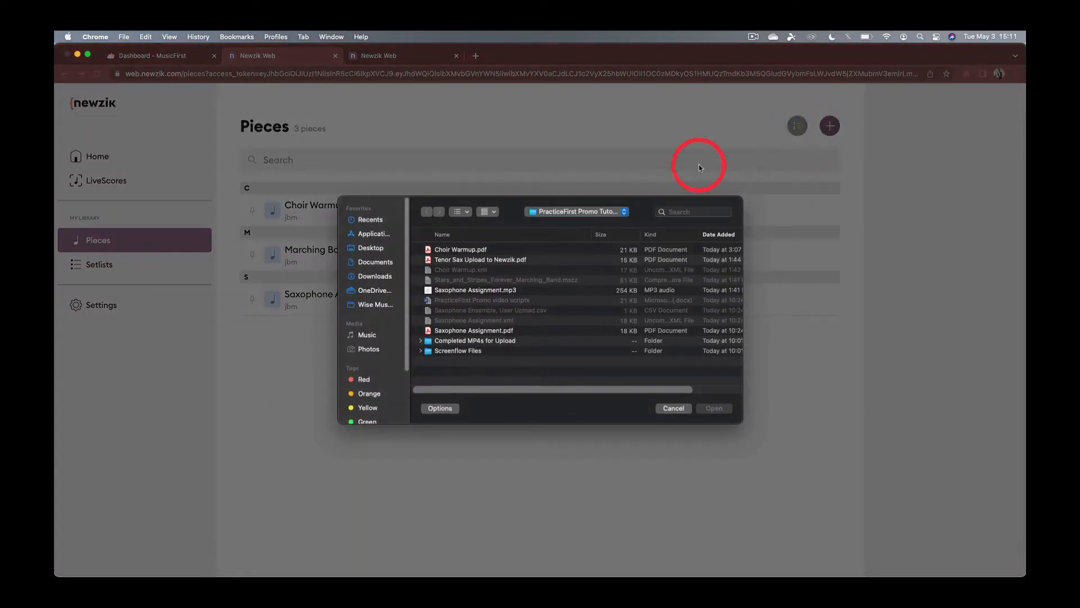
click(493, 261)
click(716, 407)
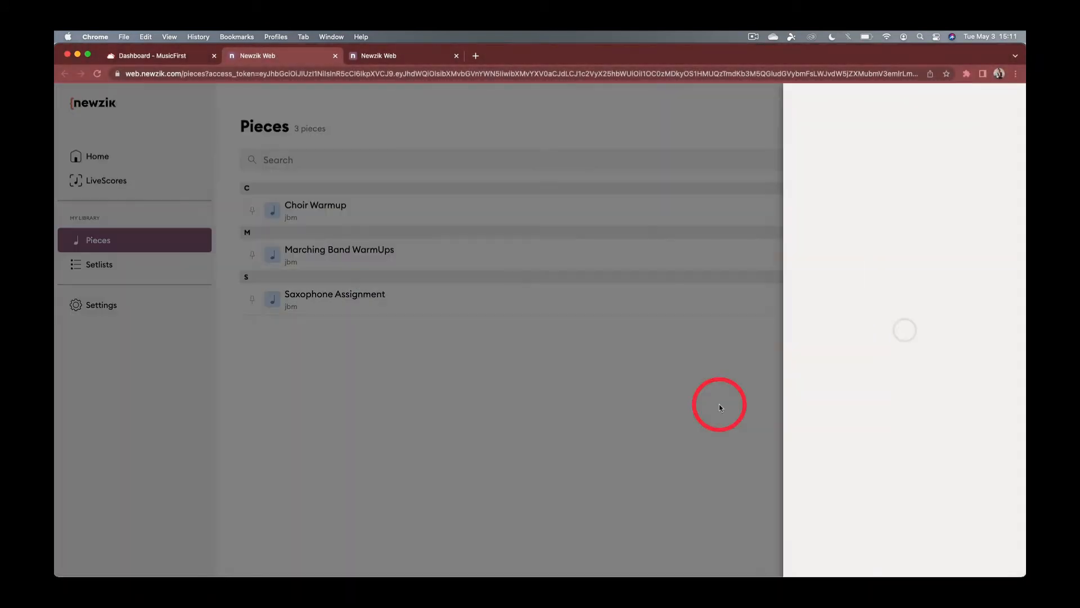
click(840, 331)
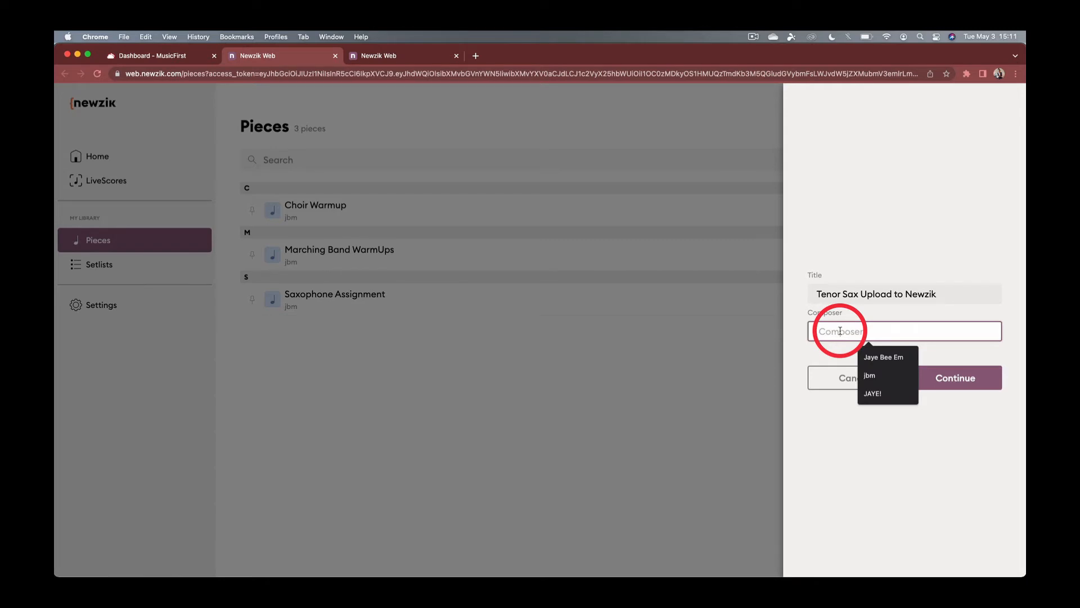
text(jbm)
click(956, 375)
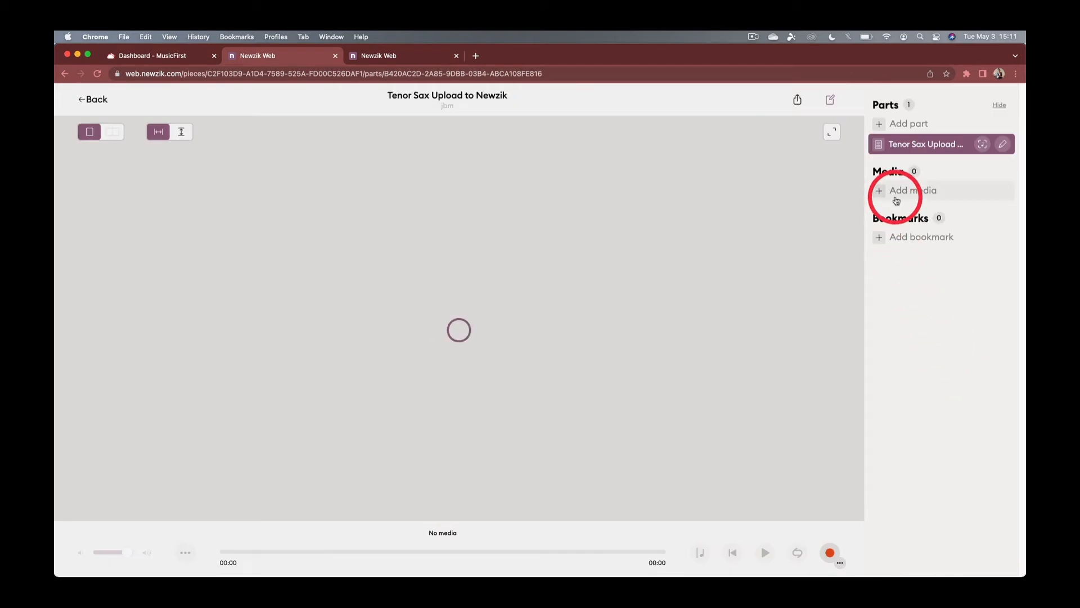
Attach the audio file Saxophone Assignment.mp3 to the tenor sax piece as media.
click(890, 191)
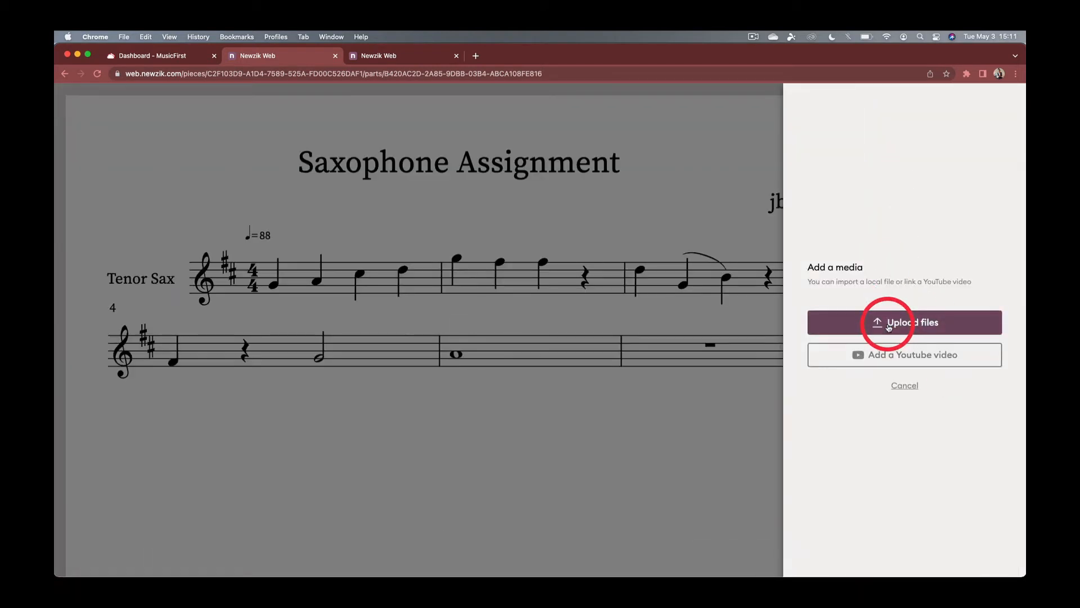
click(889, 326)
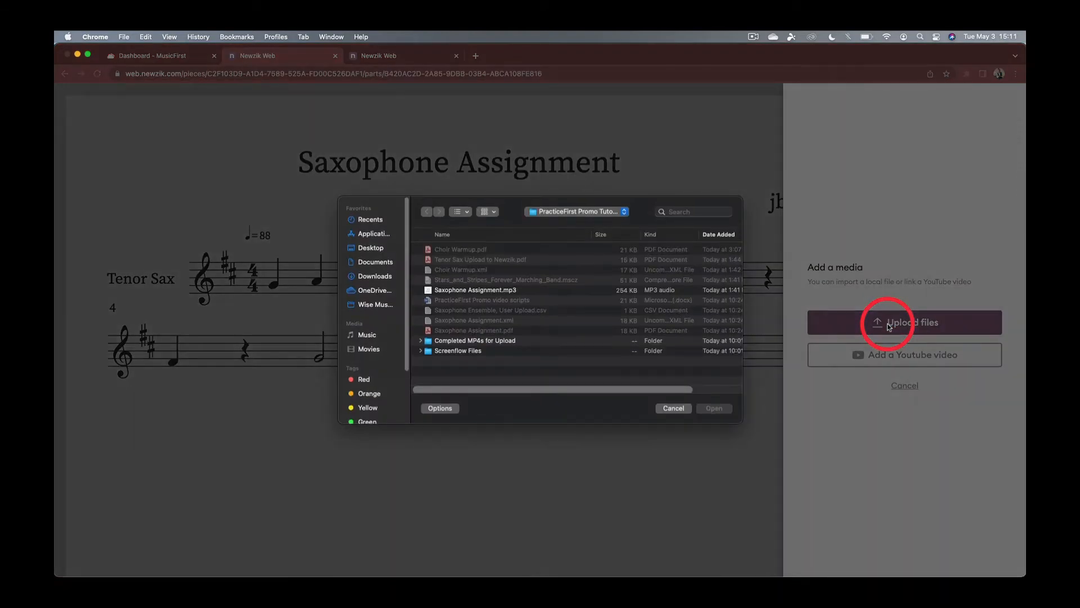
click(504, 290)
click(725, 408)
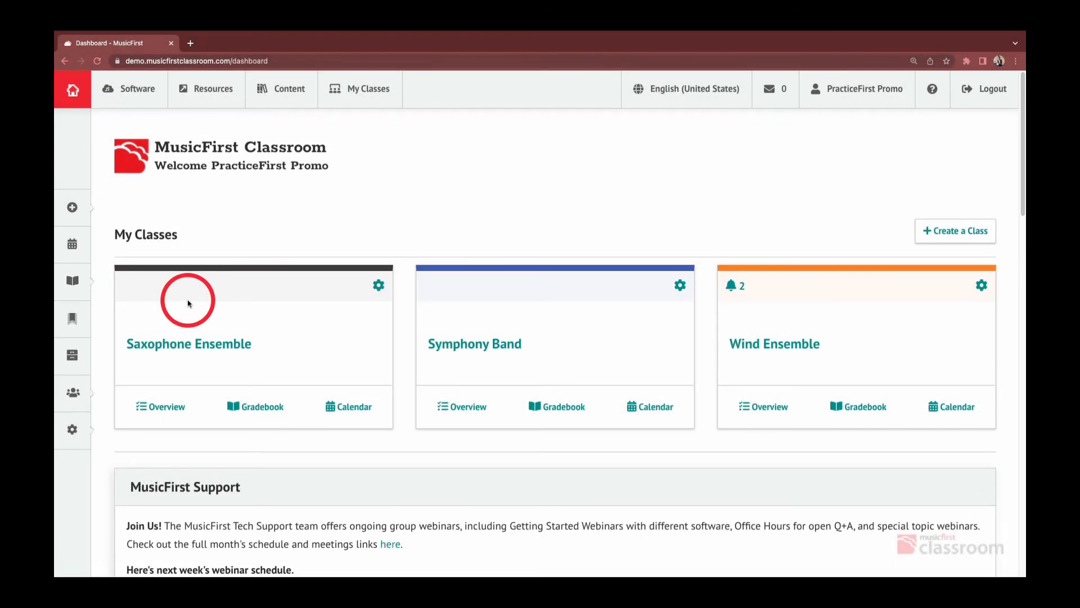
Open the Saxophone Ensemble class in MusicFirst Classroom and start creating a new task.
click(173, 349)
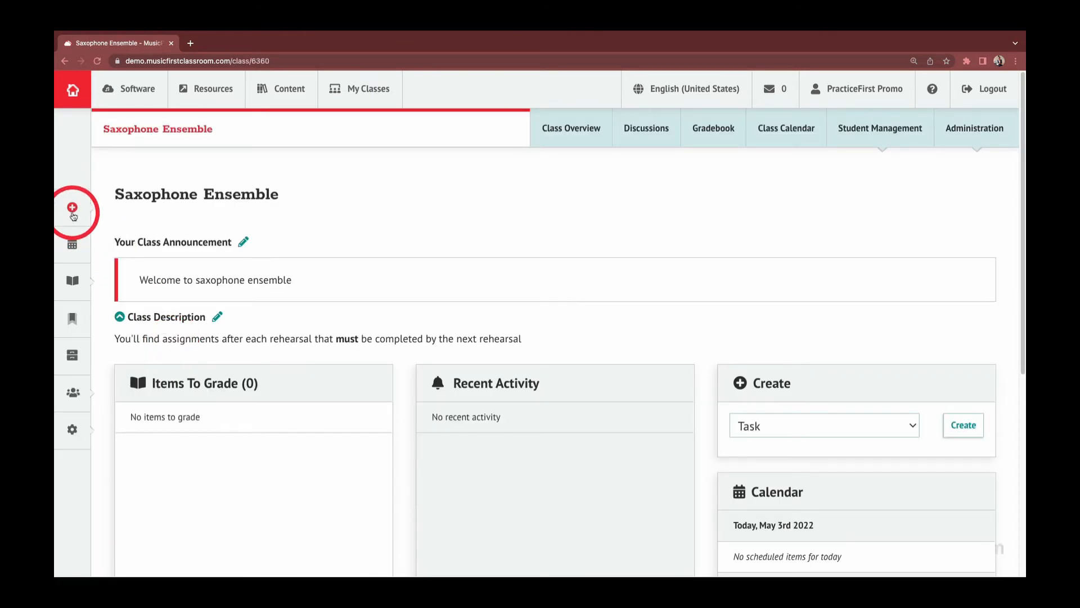
mouse_move(73, 208)
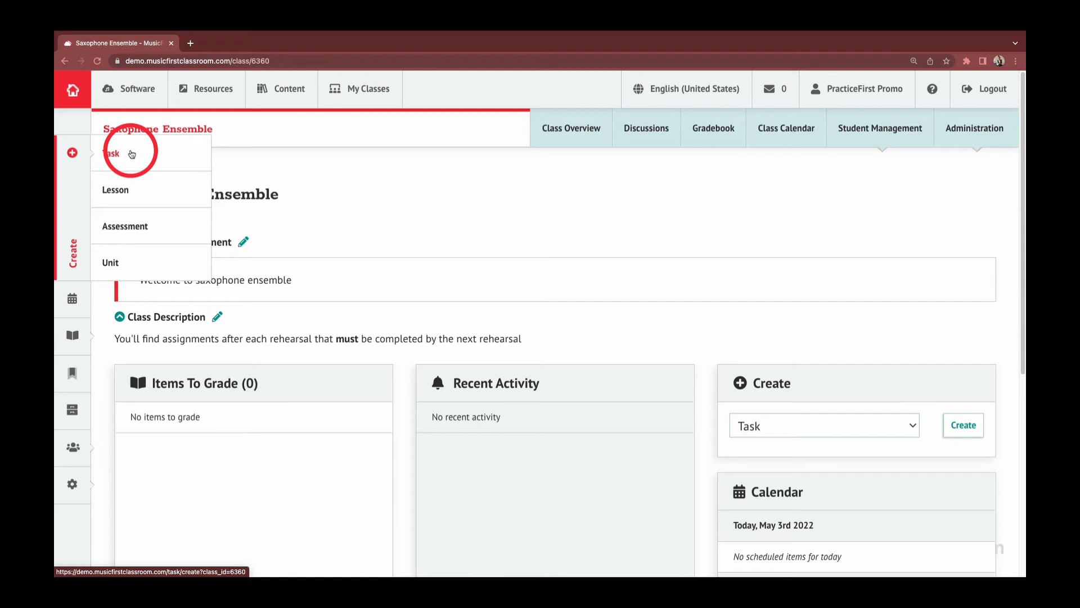
click(132, 154)
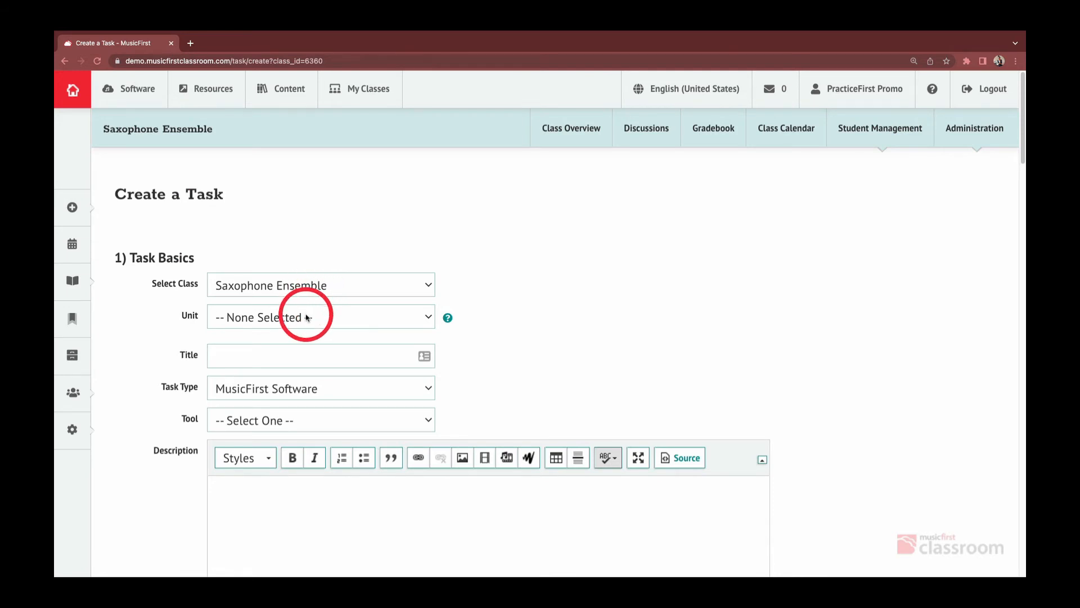
Title the task Tenor Saxophone Soli Assignment, leave its unit unselected, and choose Newzik as the tool.
click(307, 318)
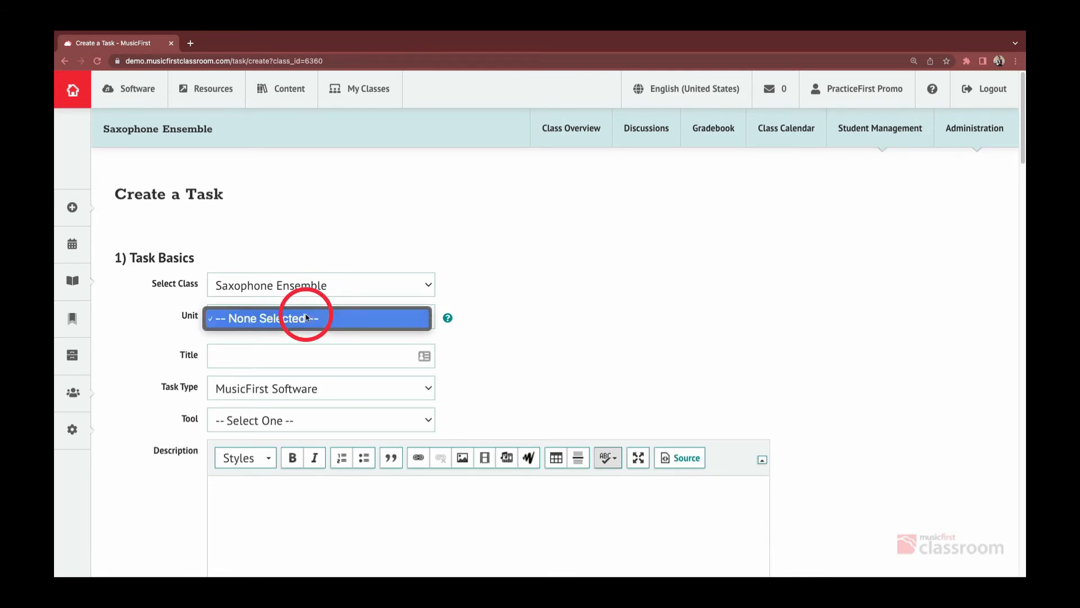
click(305, 318)
click(281, 355)
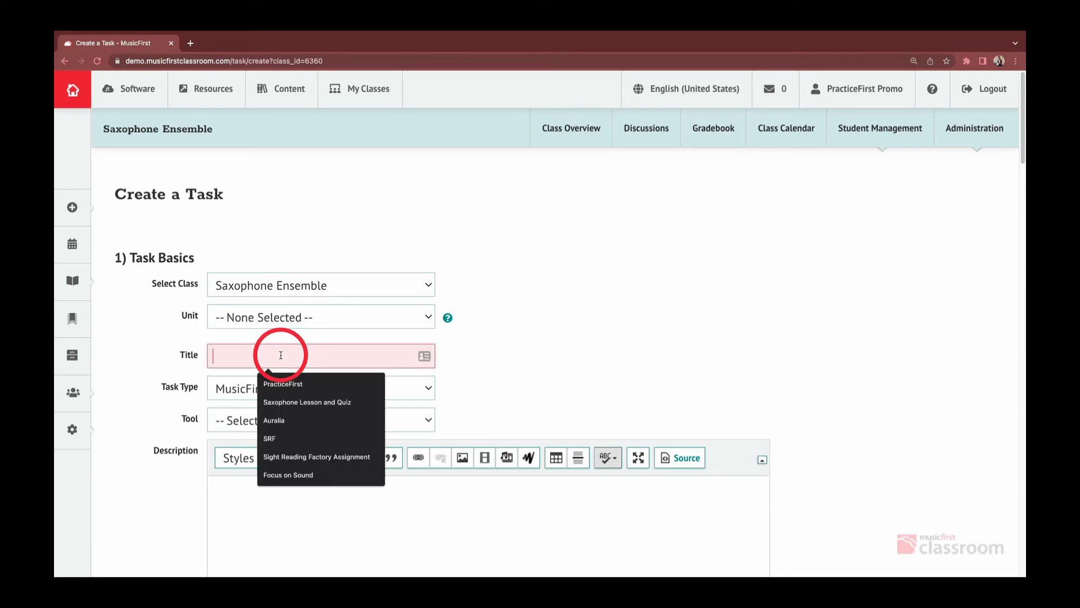
text(Tenor )
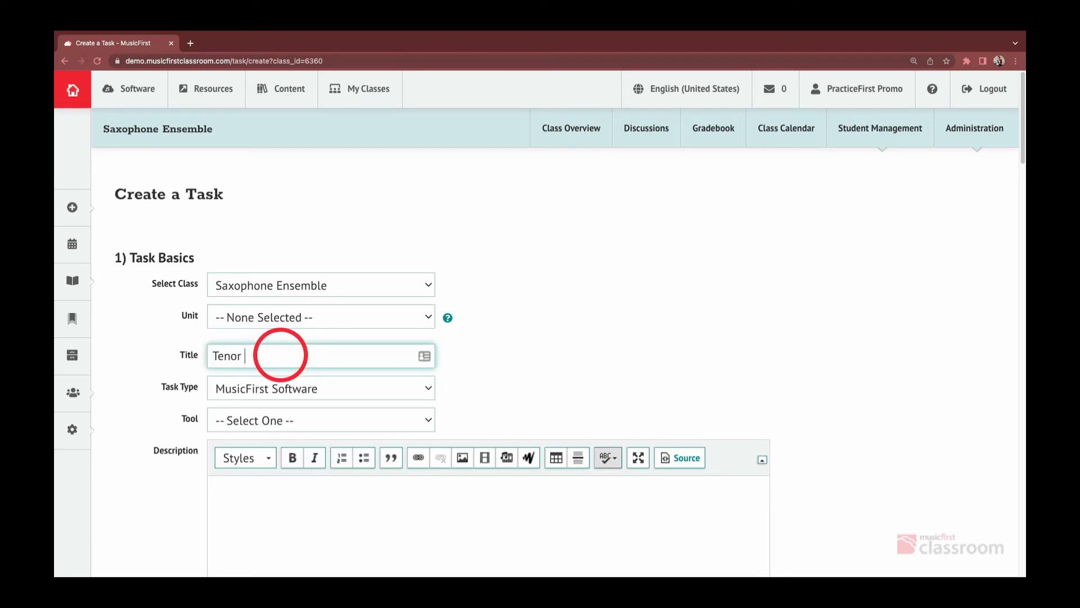
text(Saxophone Soli Assignment)
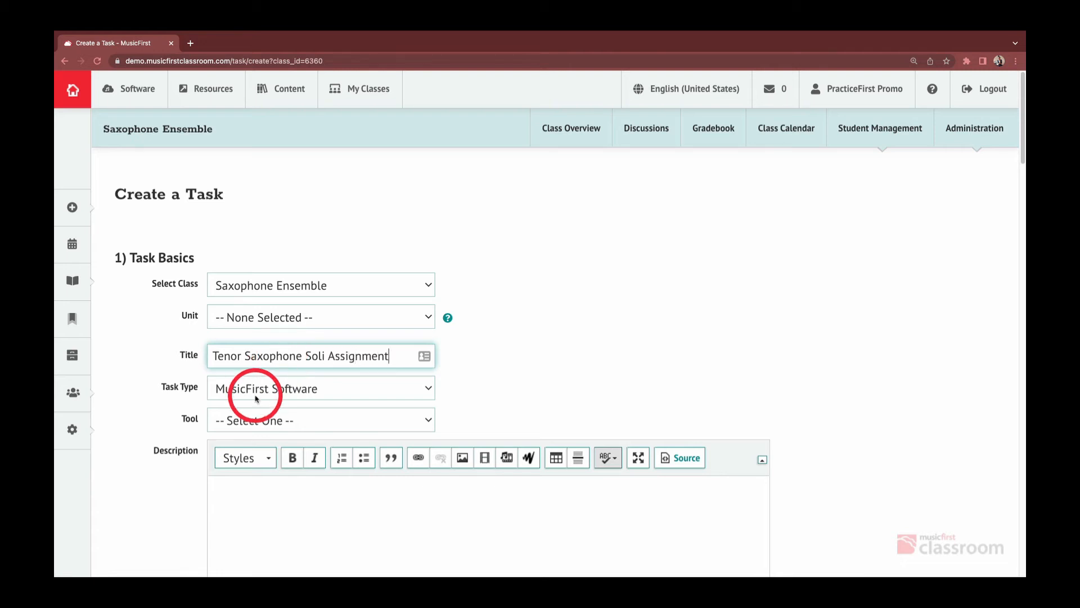
scroll(251, 392, down, 1)
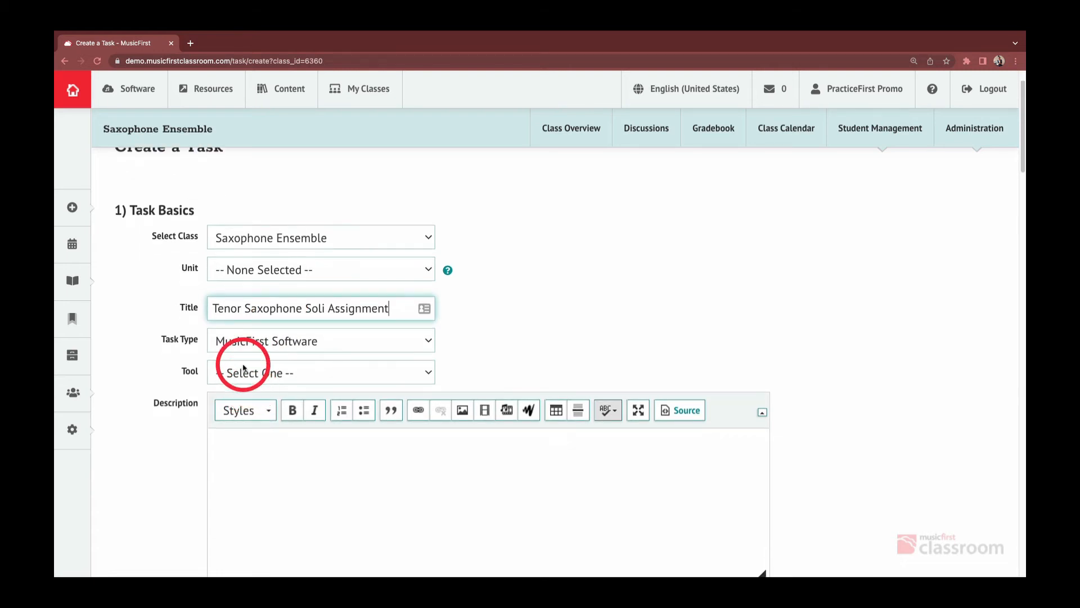
click(256, 371)
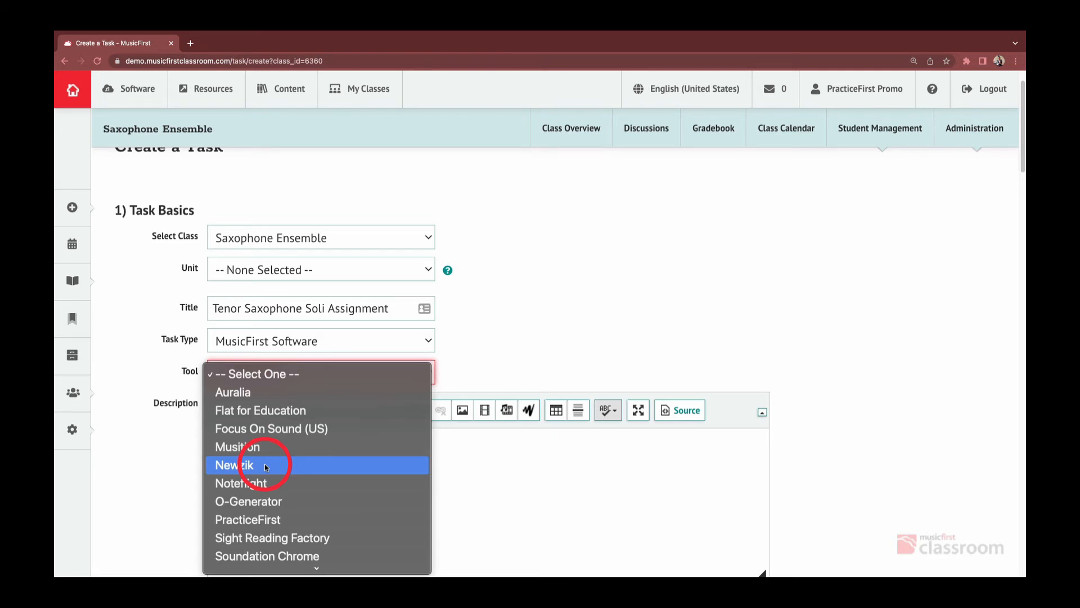
click(264, 464)
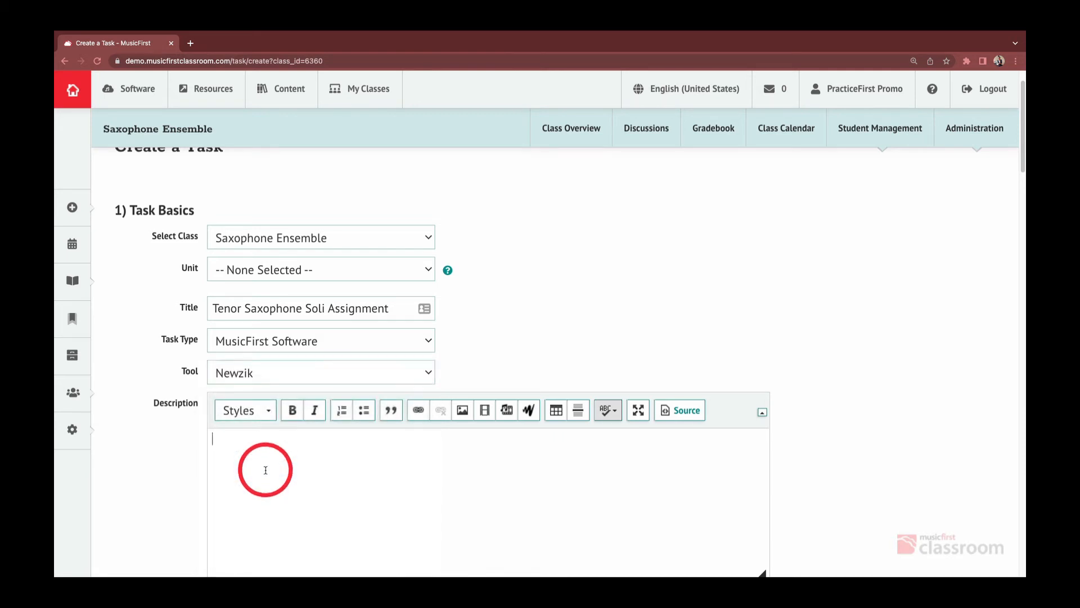
Begin the task description with "Complete the tenor line recording while listening to the backing track of the score. Please use headphones!".
scroll(266, 469, down, 3)
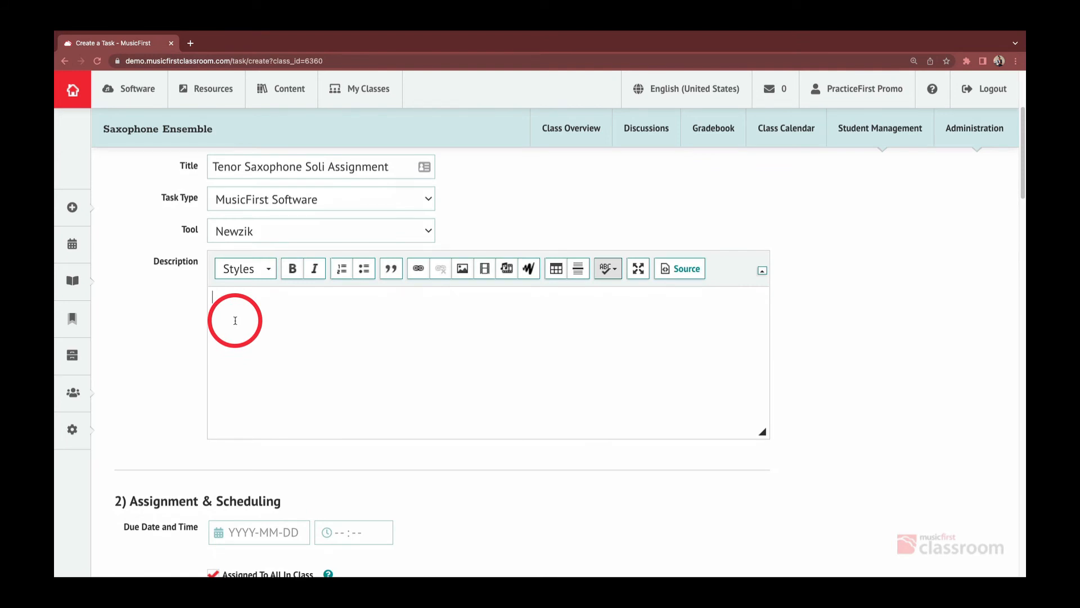
text(Complete )
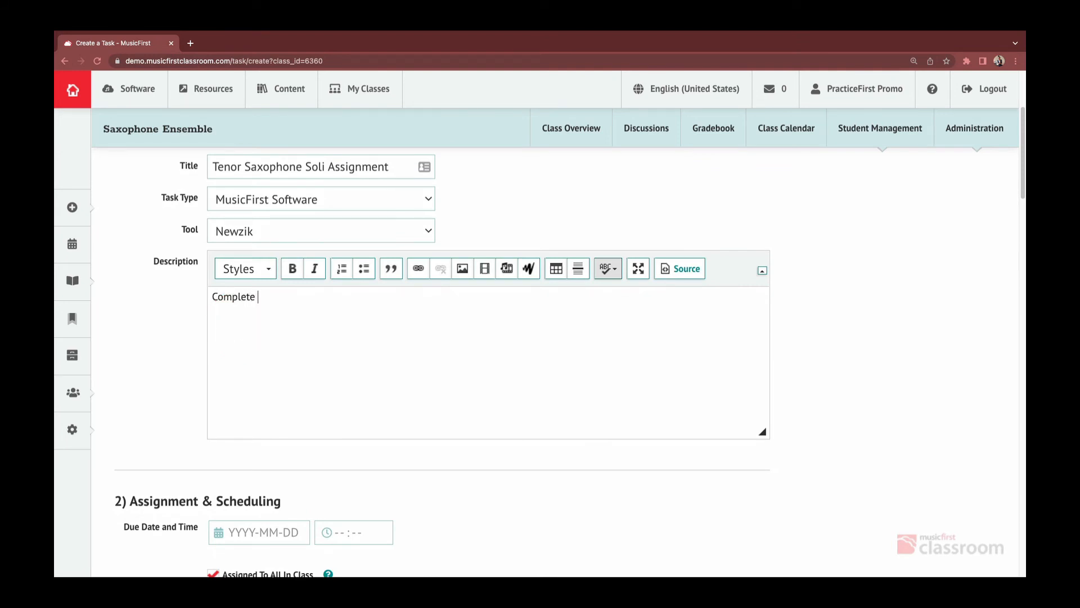
text(the tenor line recording while listening to)
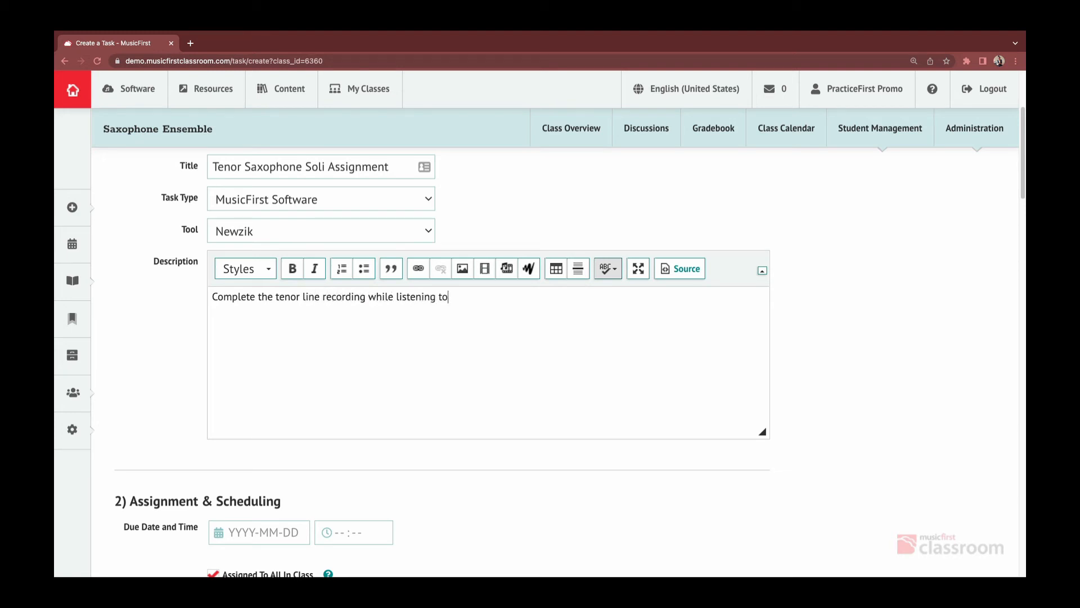
text( the backing track of the score. Ple)
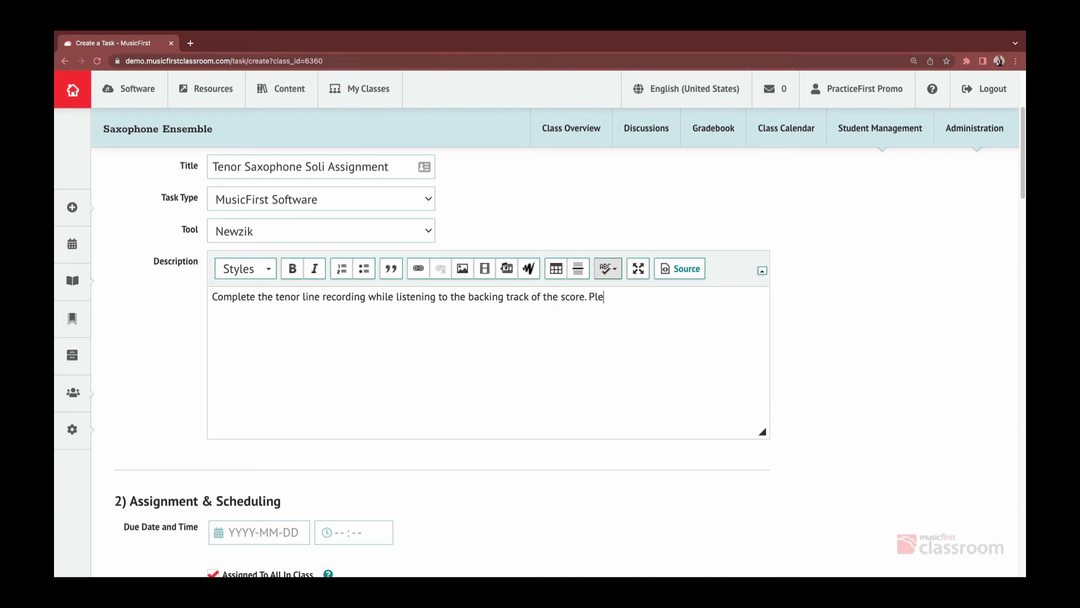
text(ase use headphones)
text(~ )
text(! I w)
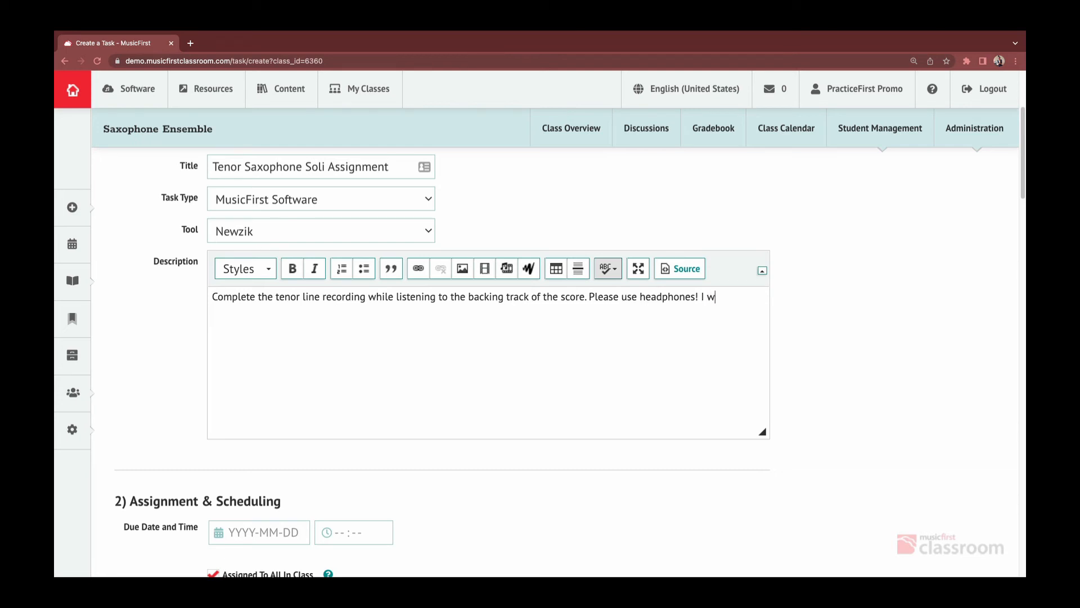
Finish the task description with the sentence "I will be grading your recording on a scale of 0 - 10.".
text(ill be hrading)
key(BackSpace)
key(BackSpace)
key(BackSpace)
key(BackSpace)
key(BackSpace)
key(BackSpace)
key(BackSpace)
text(grading your recording)
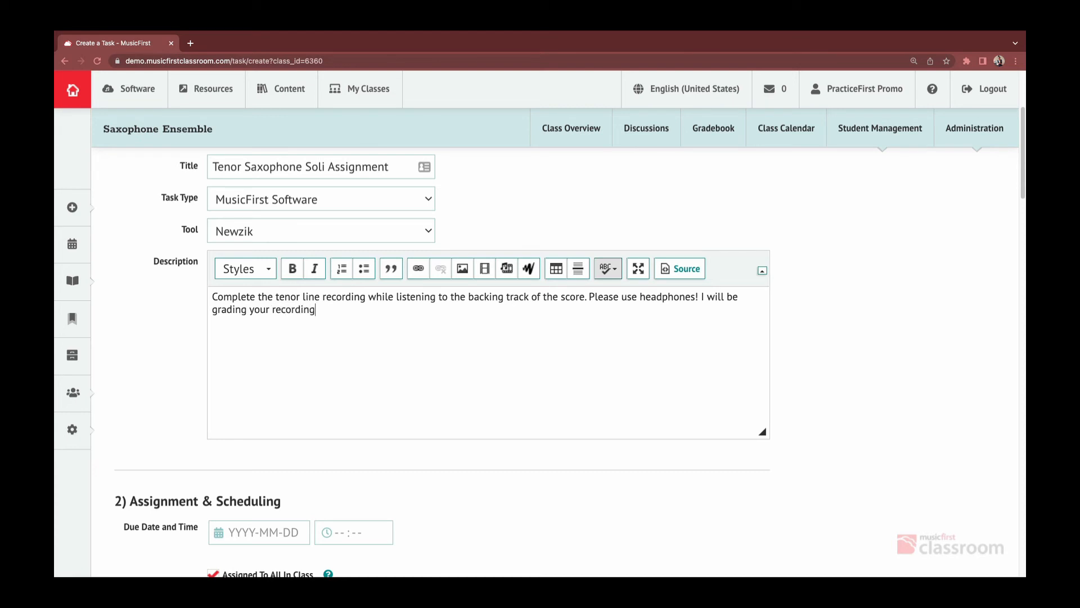
text( on a scale of 0/10)
key(BackSpace)
key(BackSpace)
key(BackSpace)
text(- 10.)
Set the task's due date to 2022-05-20 and assign it only to the Tenor group instead of the whole class.
scroll(458, 345, down, 4)
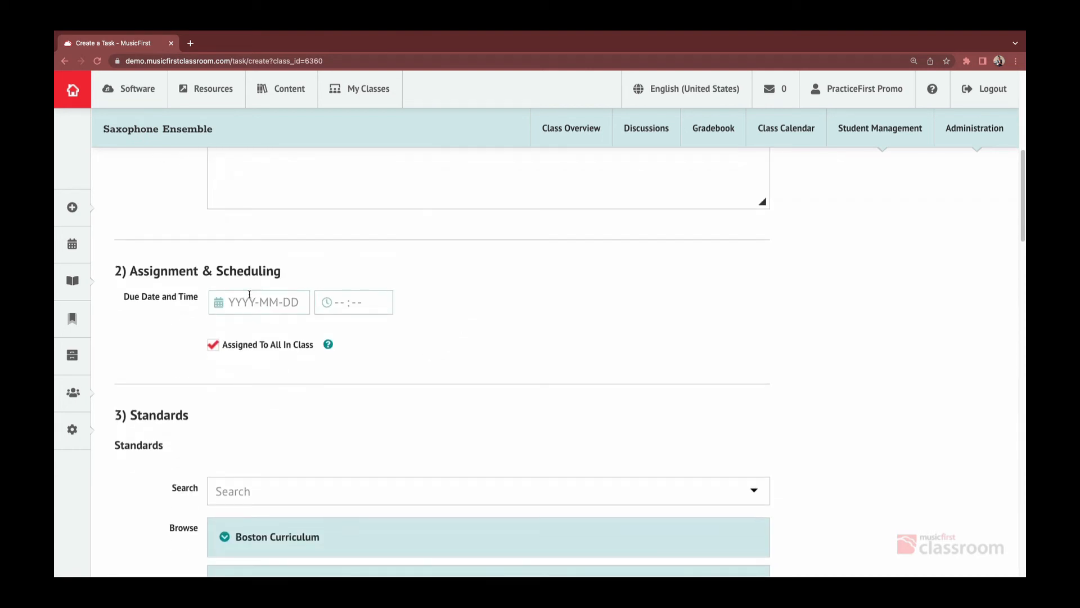
click(264, 302)
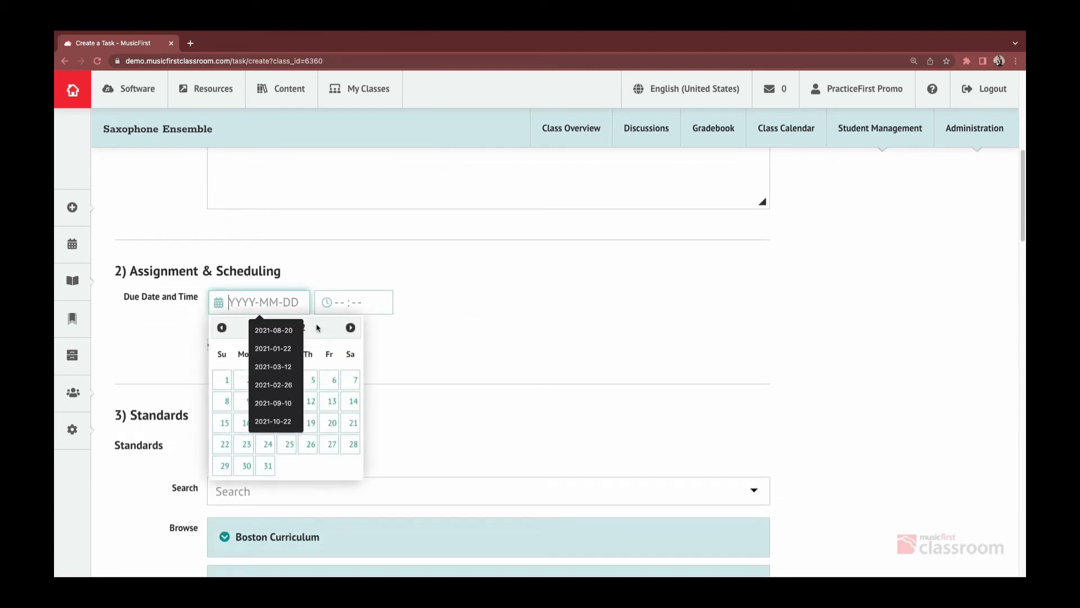
click(332, 422)
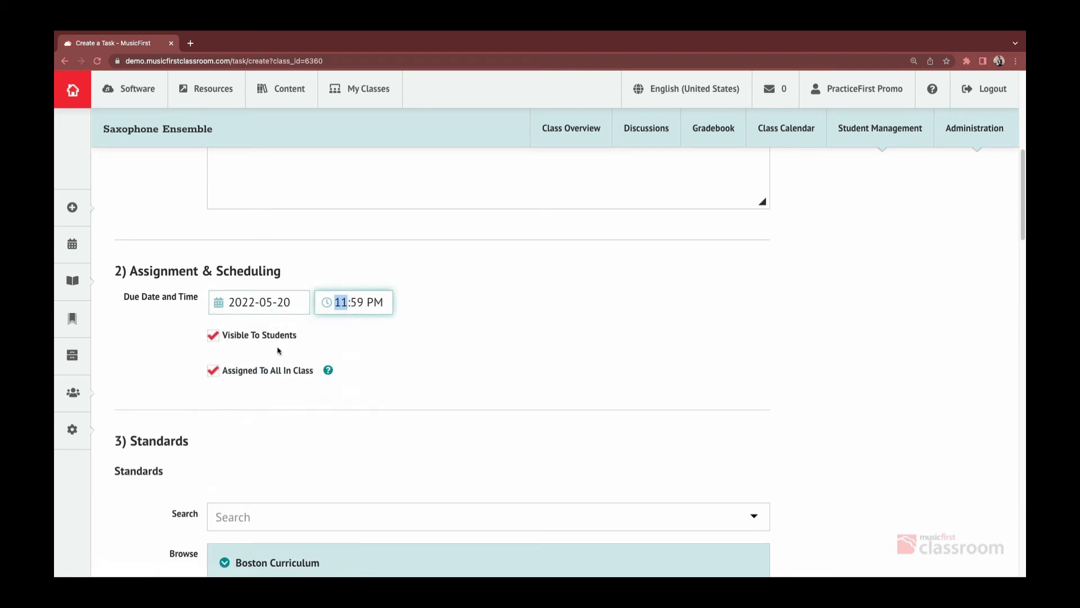
click(260, 376)
scroll(260, 380, down, 1)
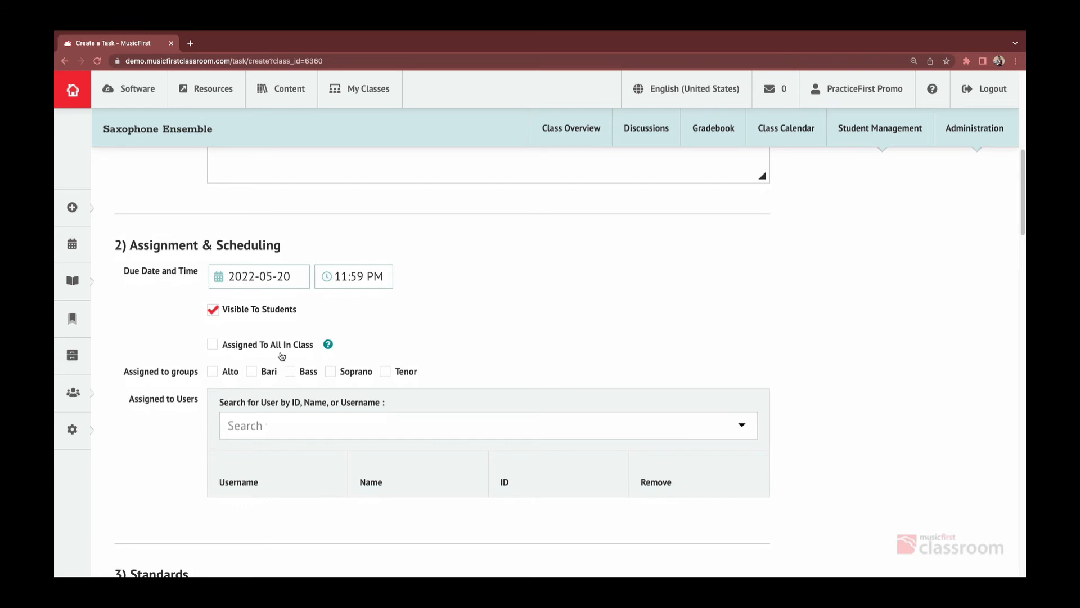
click(386, 372)
Add the task to the gradebook with 10 max points and Points Earned as the grade display type.
scroll(455, 365, down, 1)
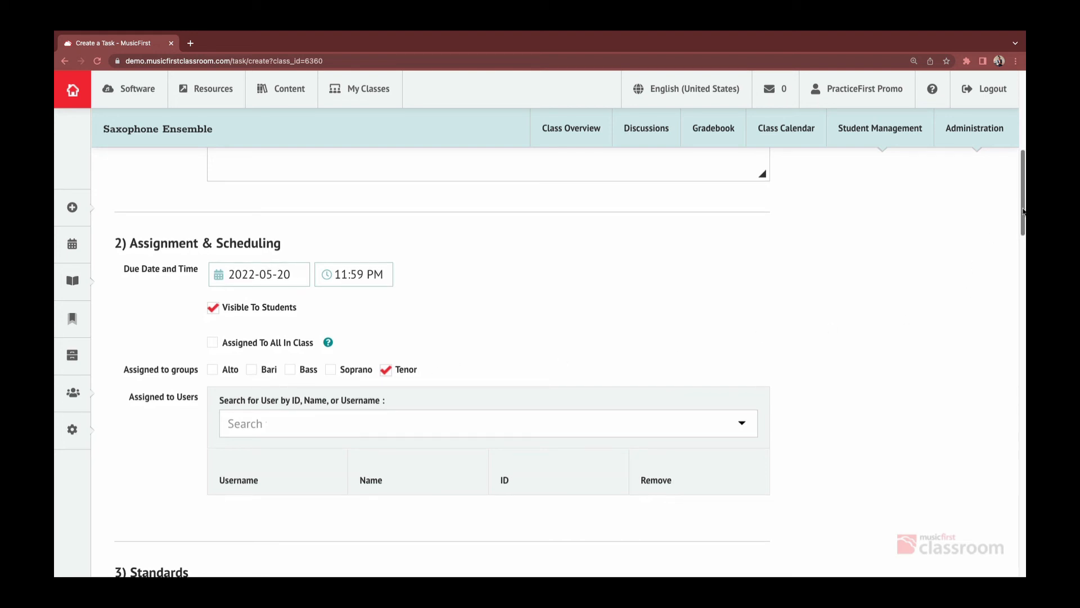
drag(1021, 216, 1018, 547)
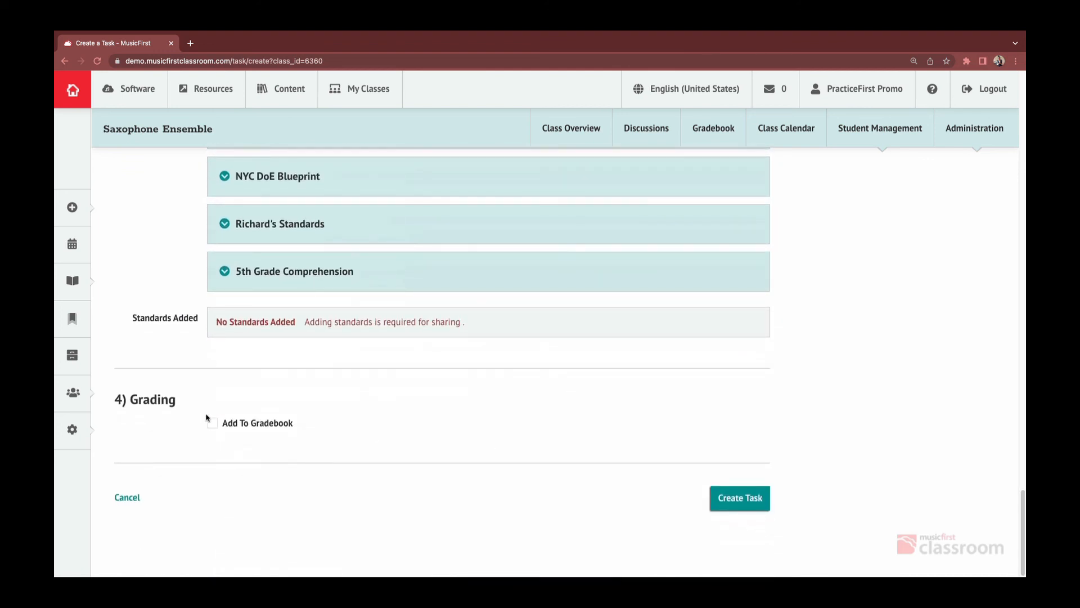
click(215, 423)
scroll(192, 326, down, 4)
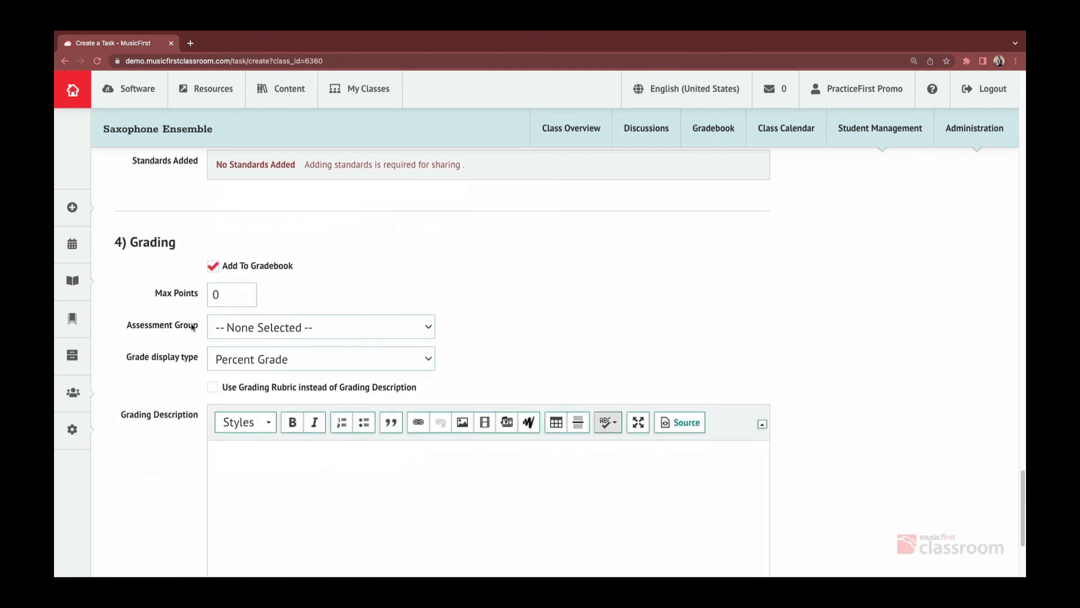
scroll(189, 307, down, 1)
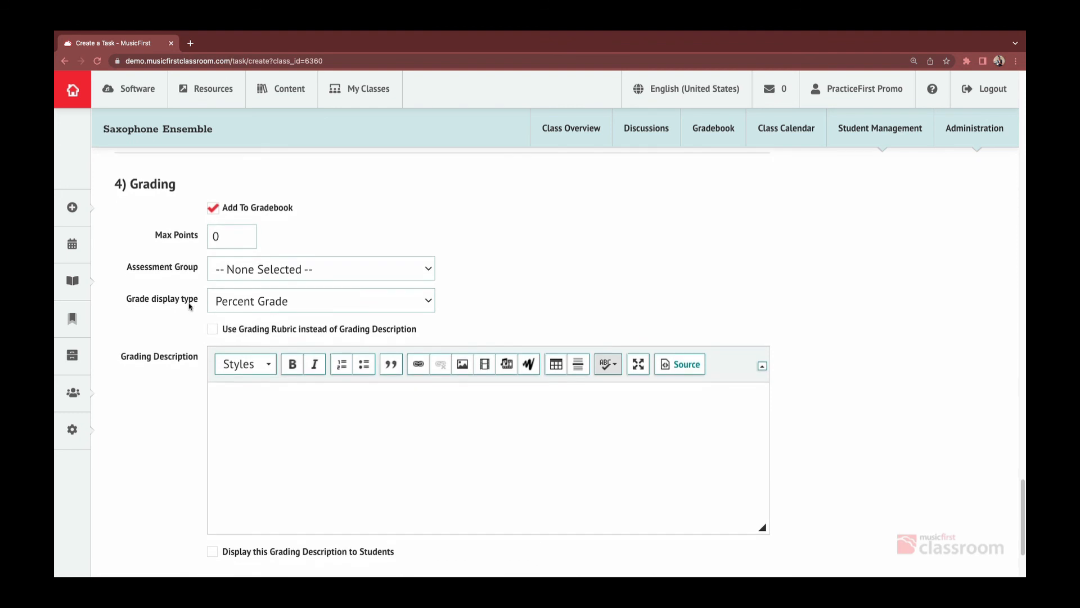
click(213, 236)
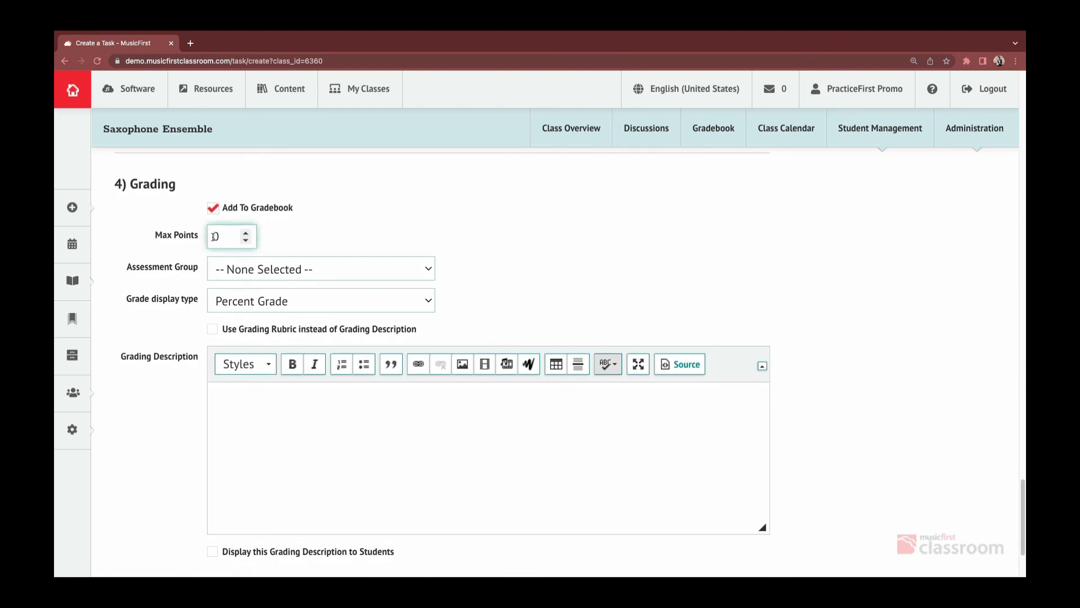
text(1)
click(282, 270)
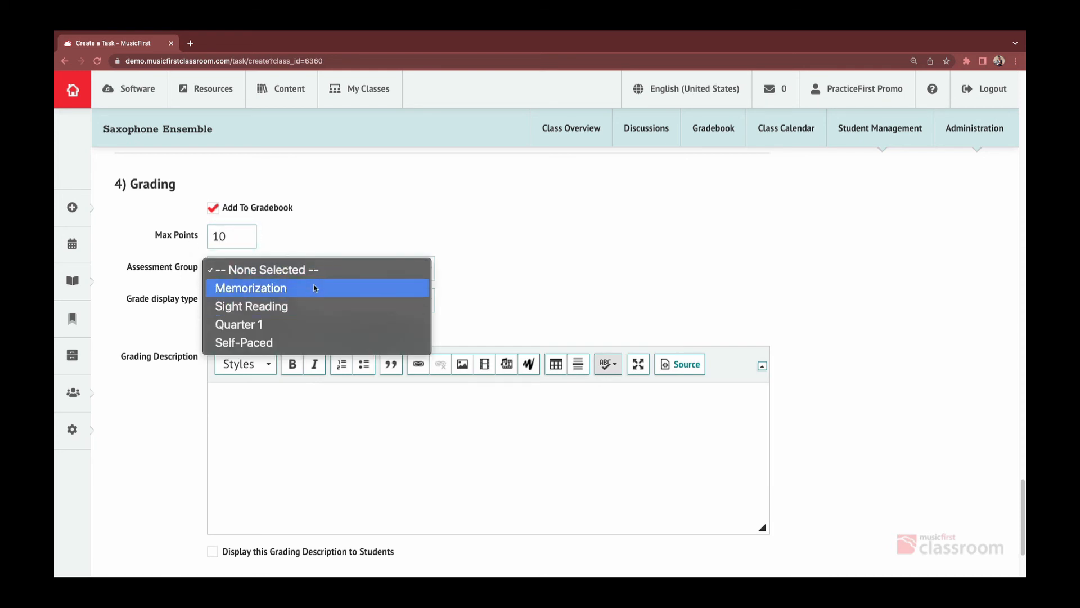
click(565, 315)
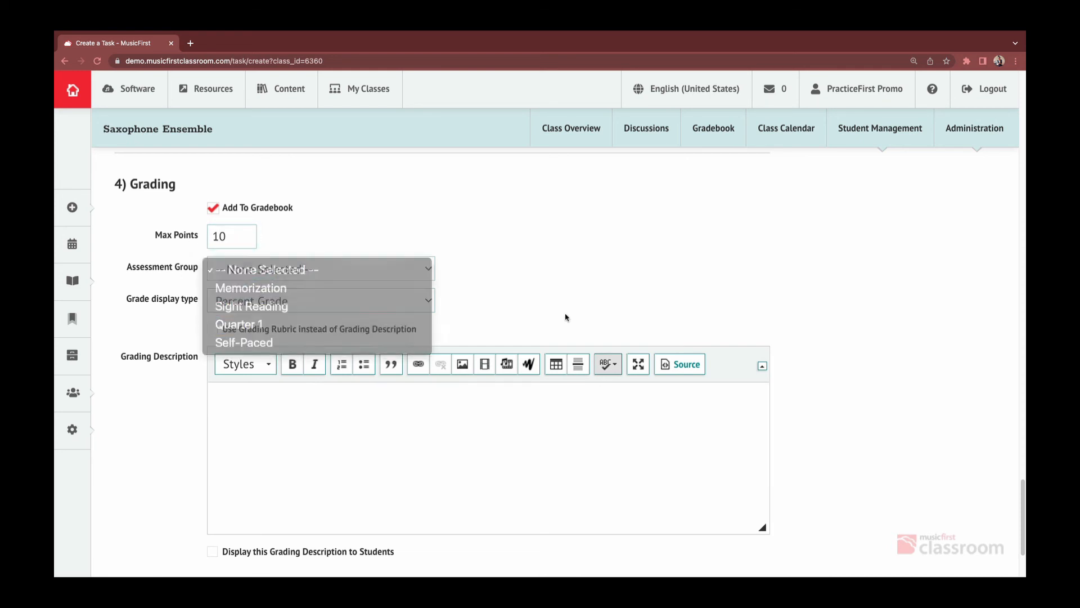
click(224, 307)
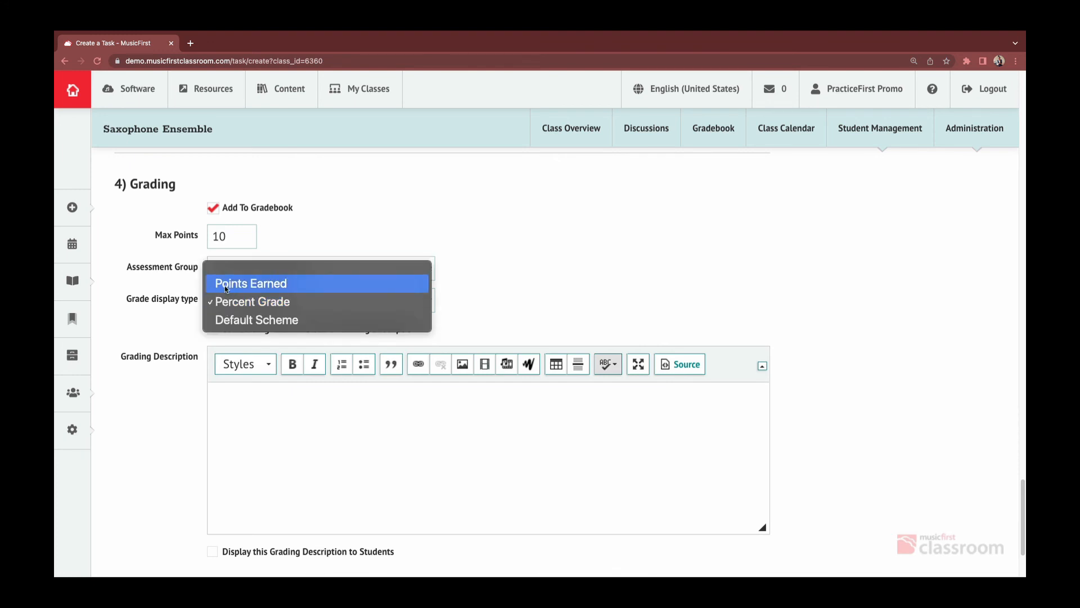
click(218, 285)
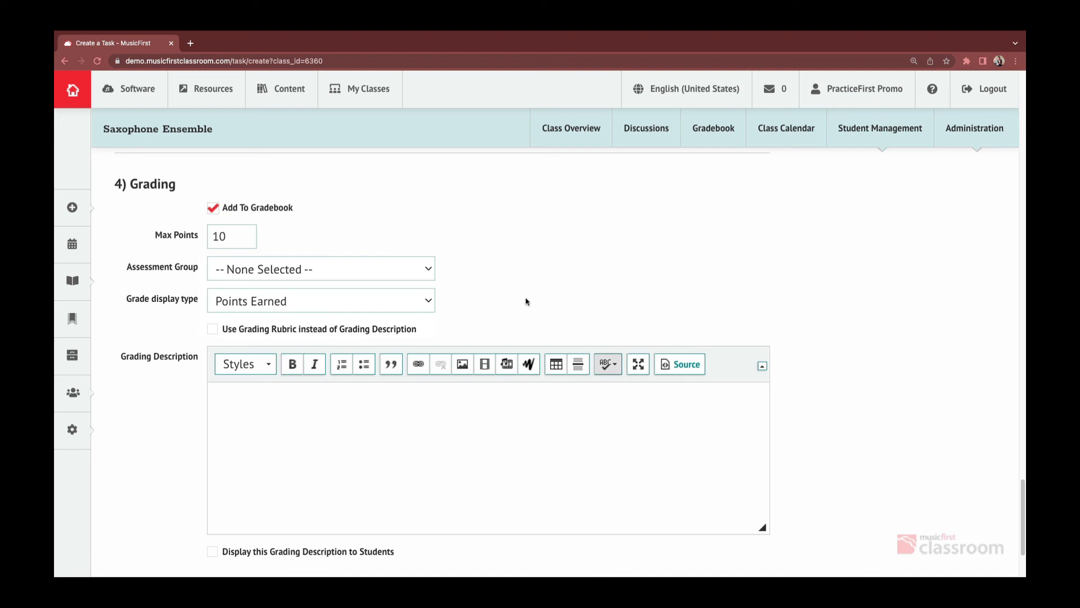
Create the Tenor Saxophone Soli Assignment task and dismiss the notification on its page.
scroll(526, 302, down, 3)
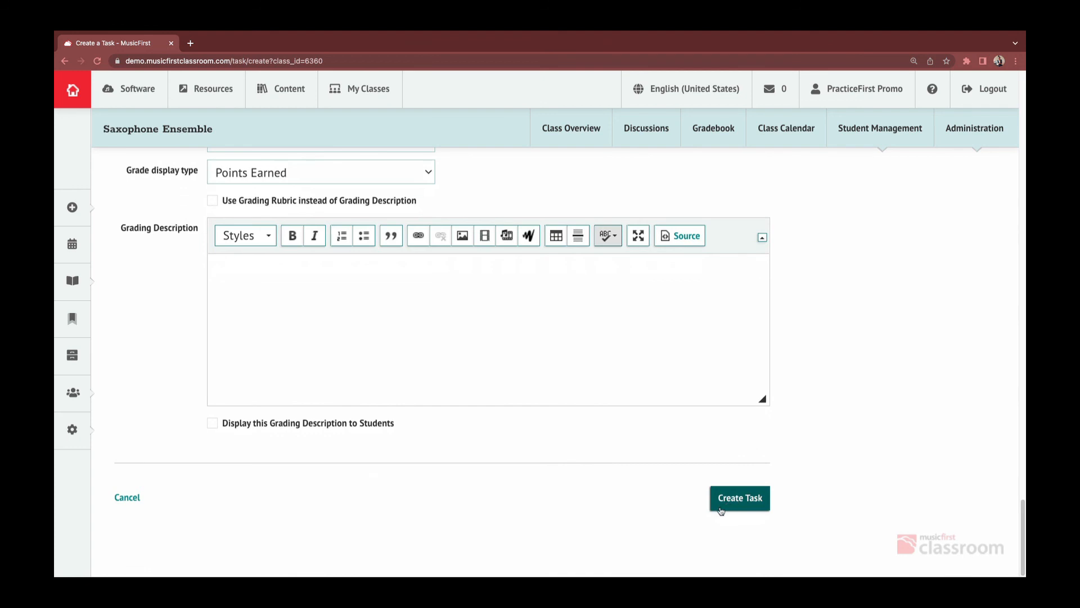
click(722, 509)
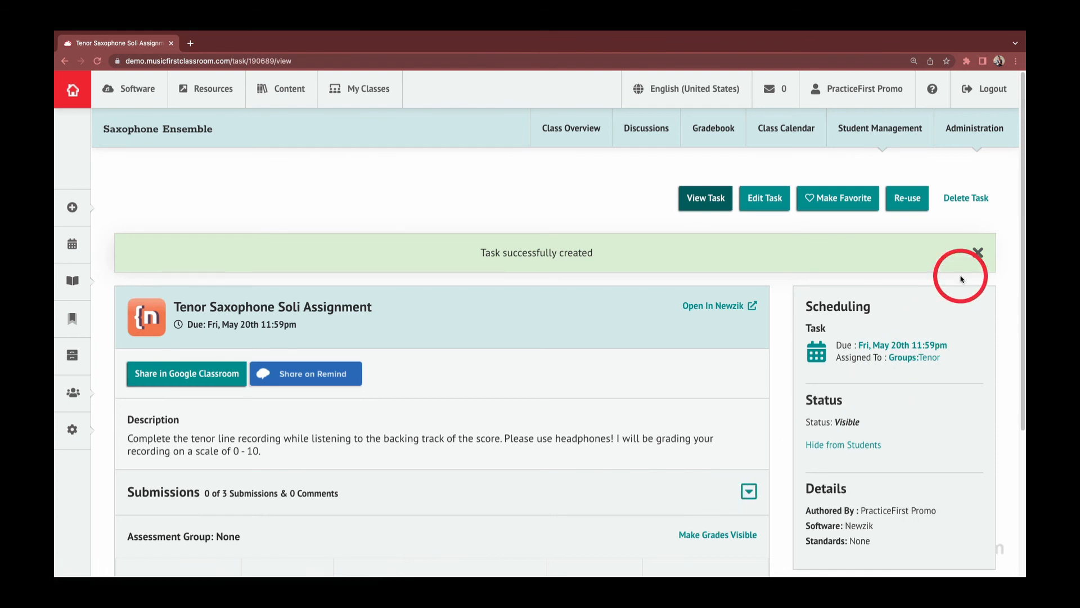
click(978, 253)
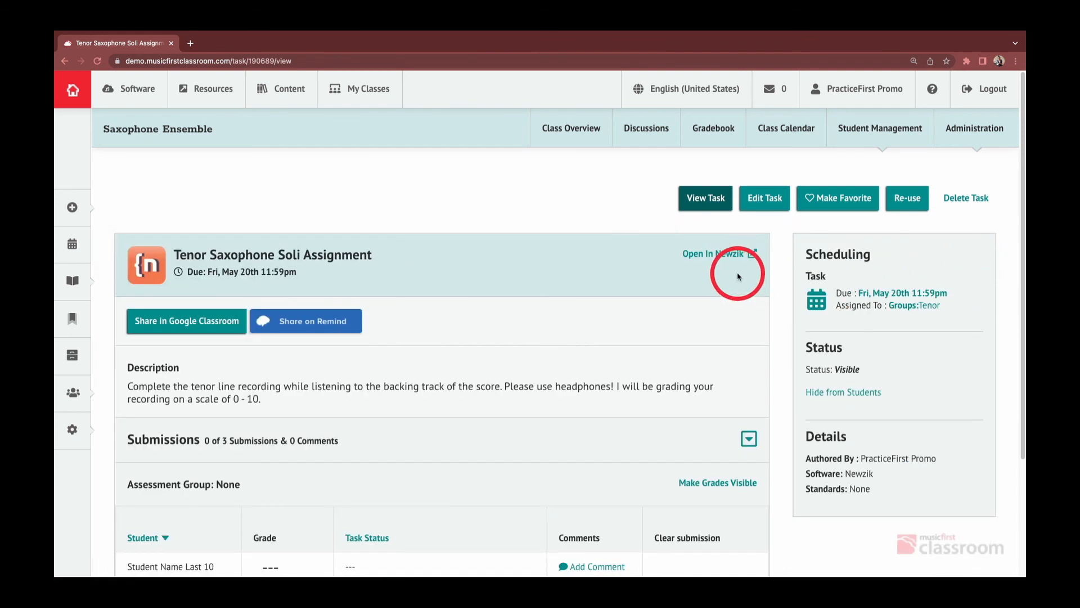
Open the task in Newzik and attach the piece Tenor Sax Upload to Newzik to it.
click(696, 254)
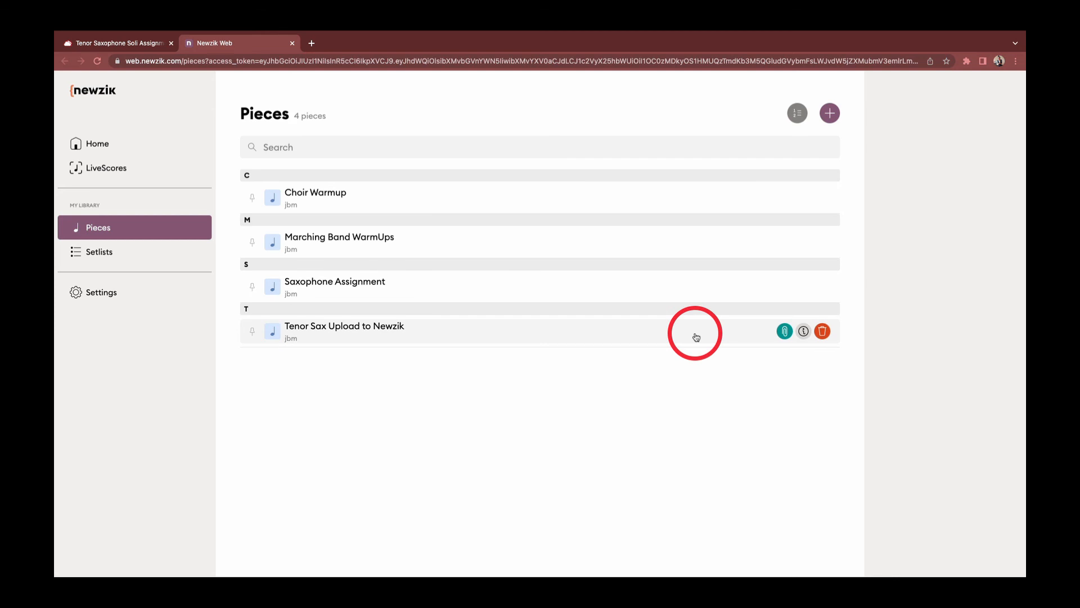
click(784, 332)
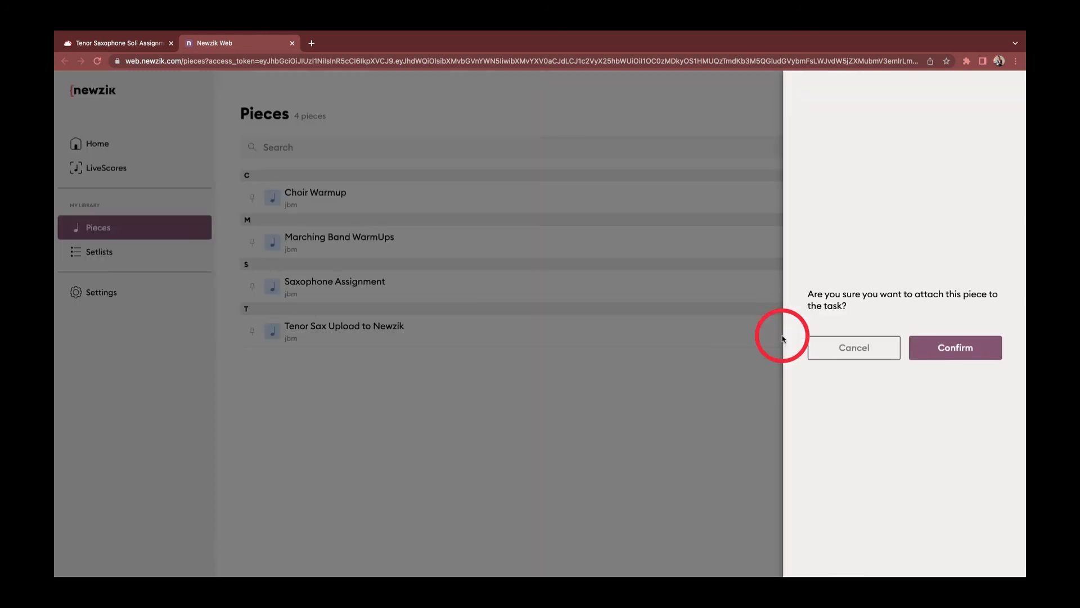
click(929, 354)
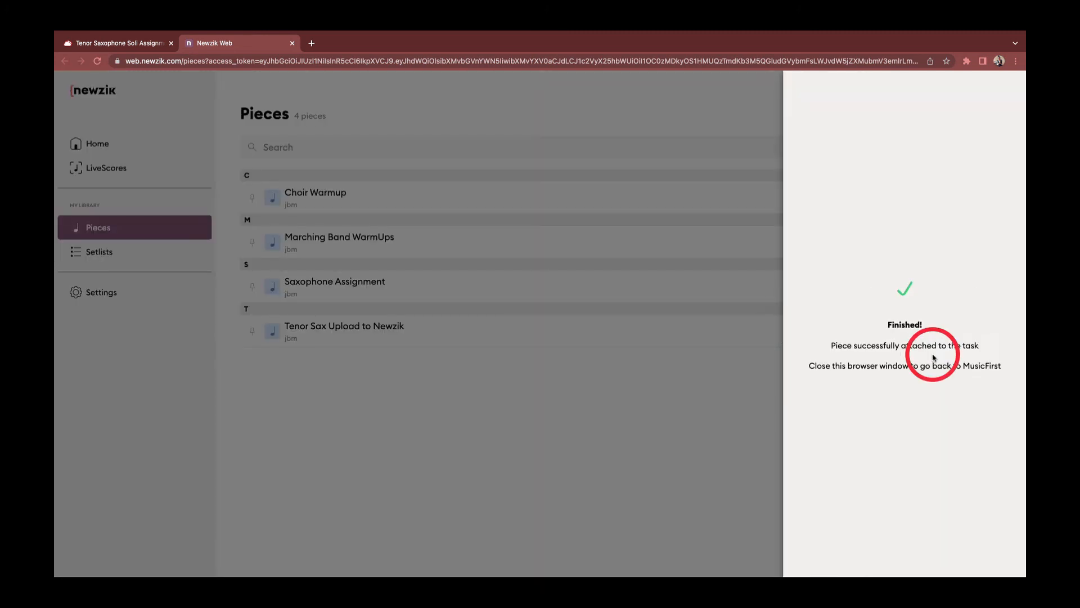